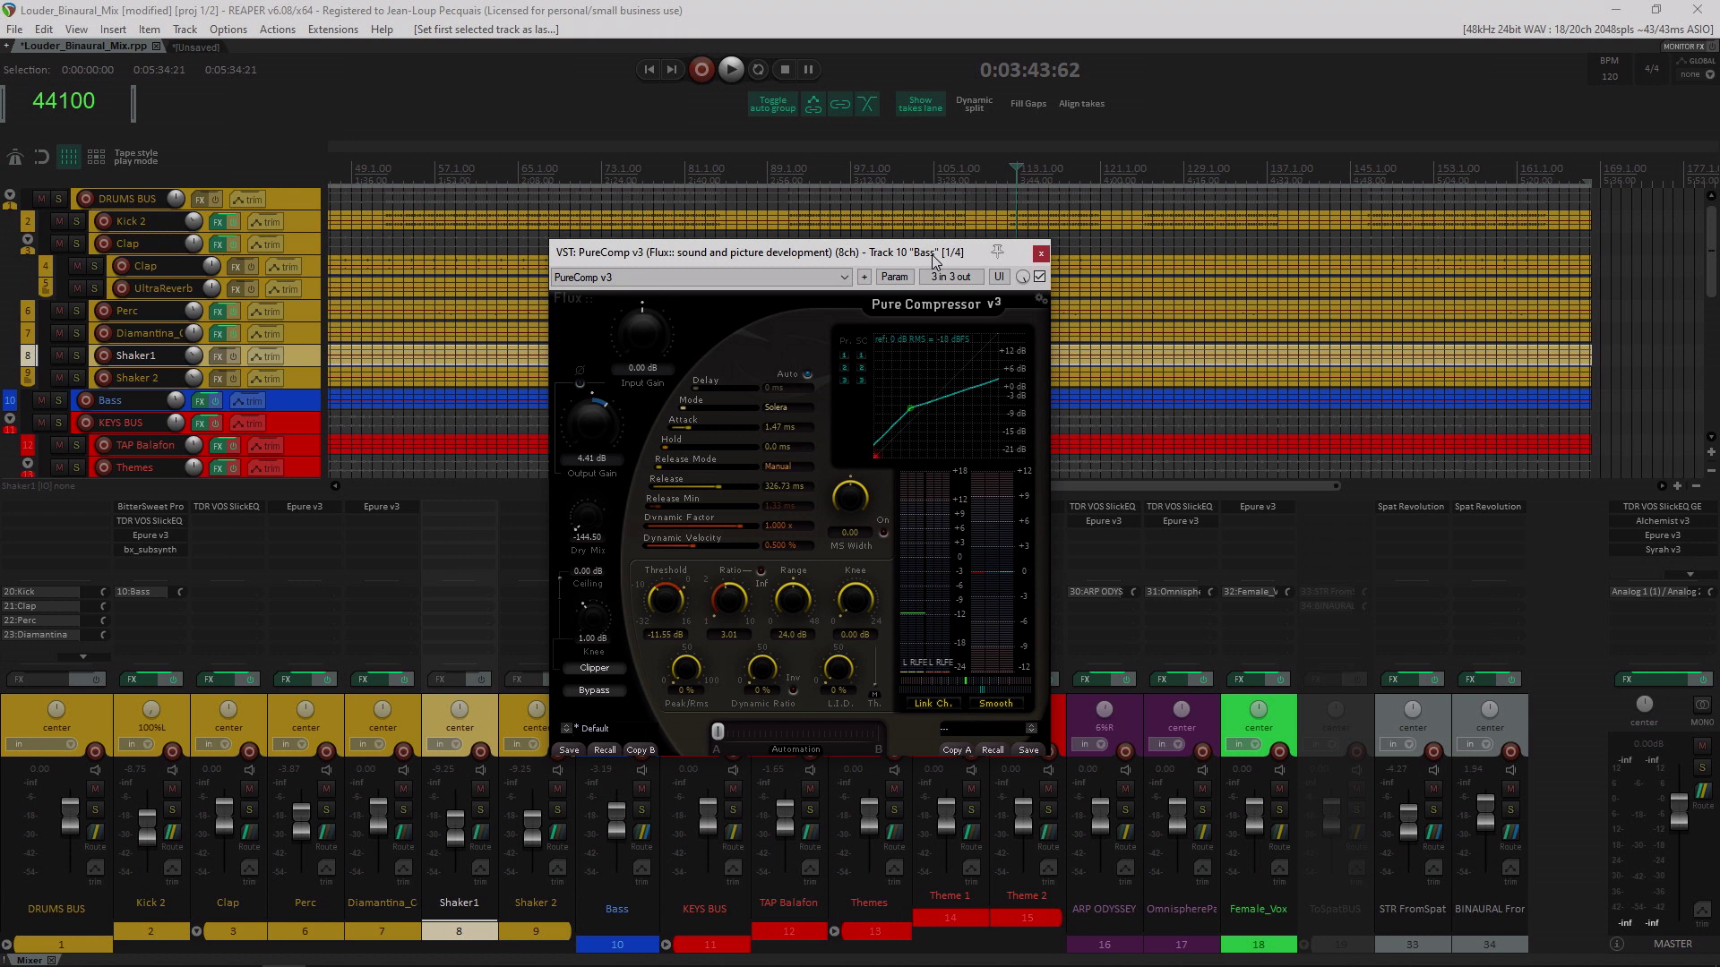
# Step: Set the Bass track to 4 channels in its Routing window after dismissing the compressor
pyautogui.press('Escape')
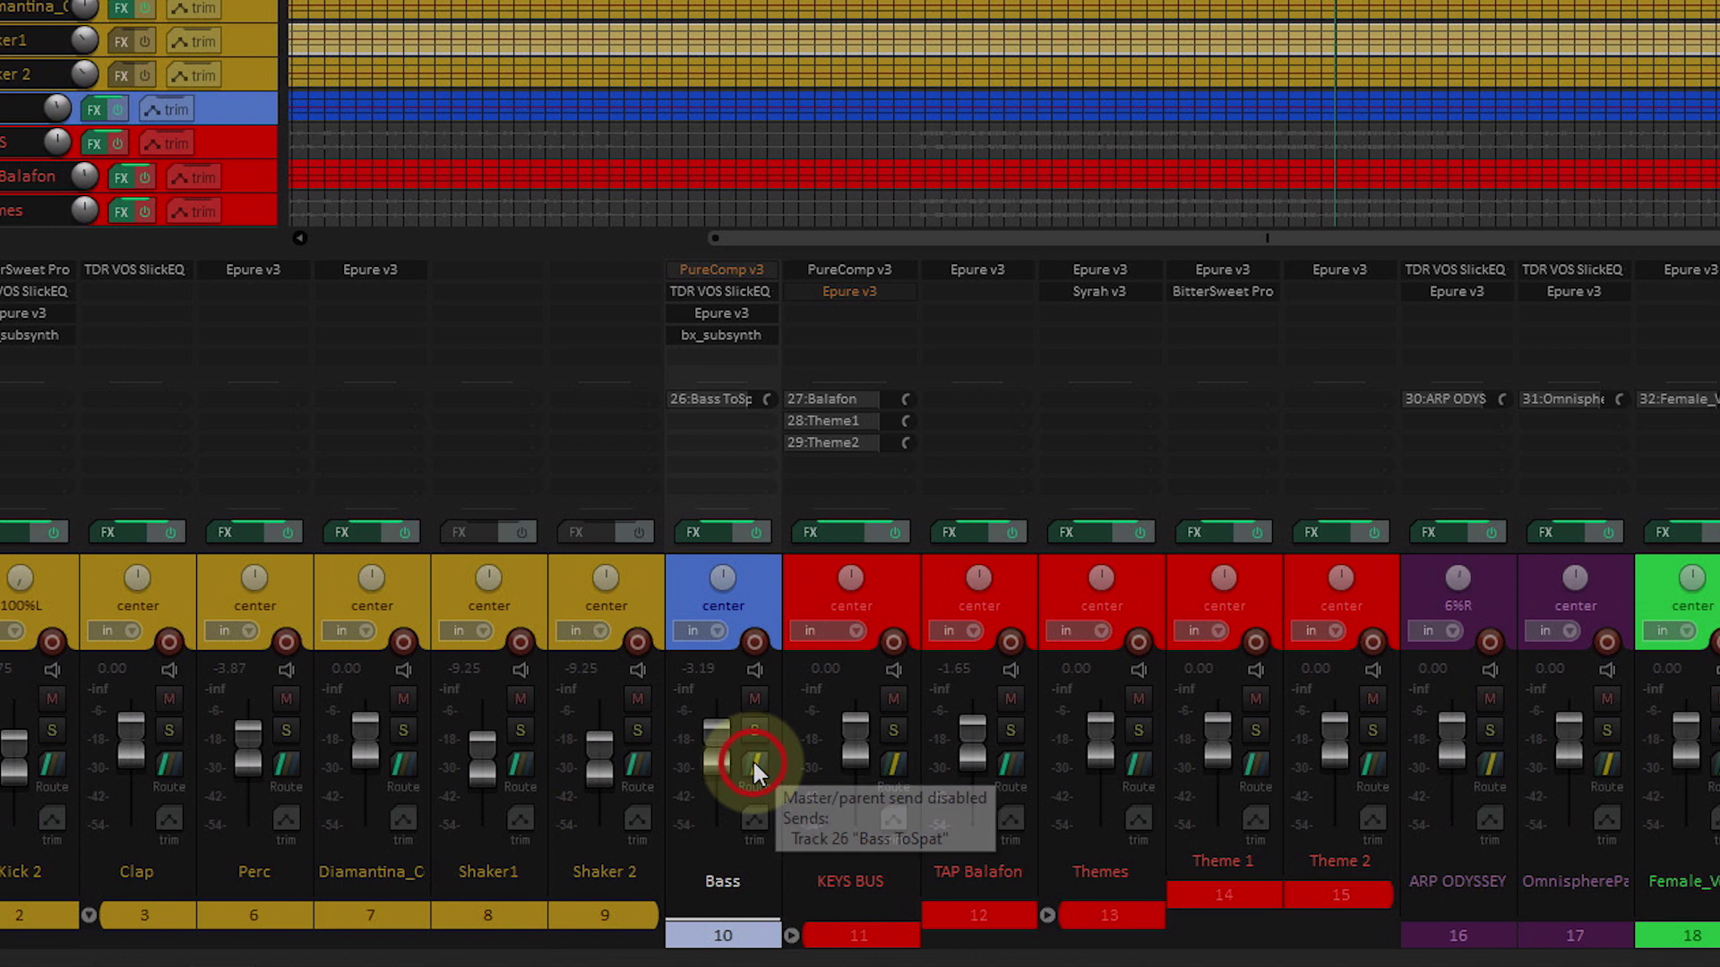
pyautogui.click(752, 759)
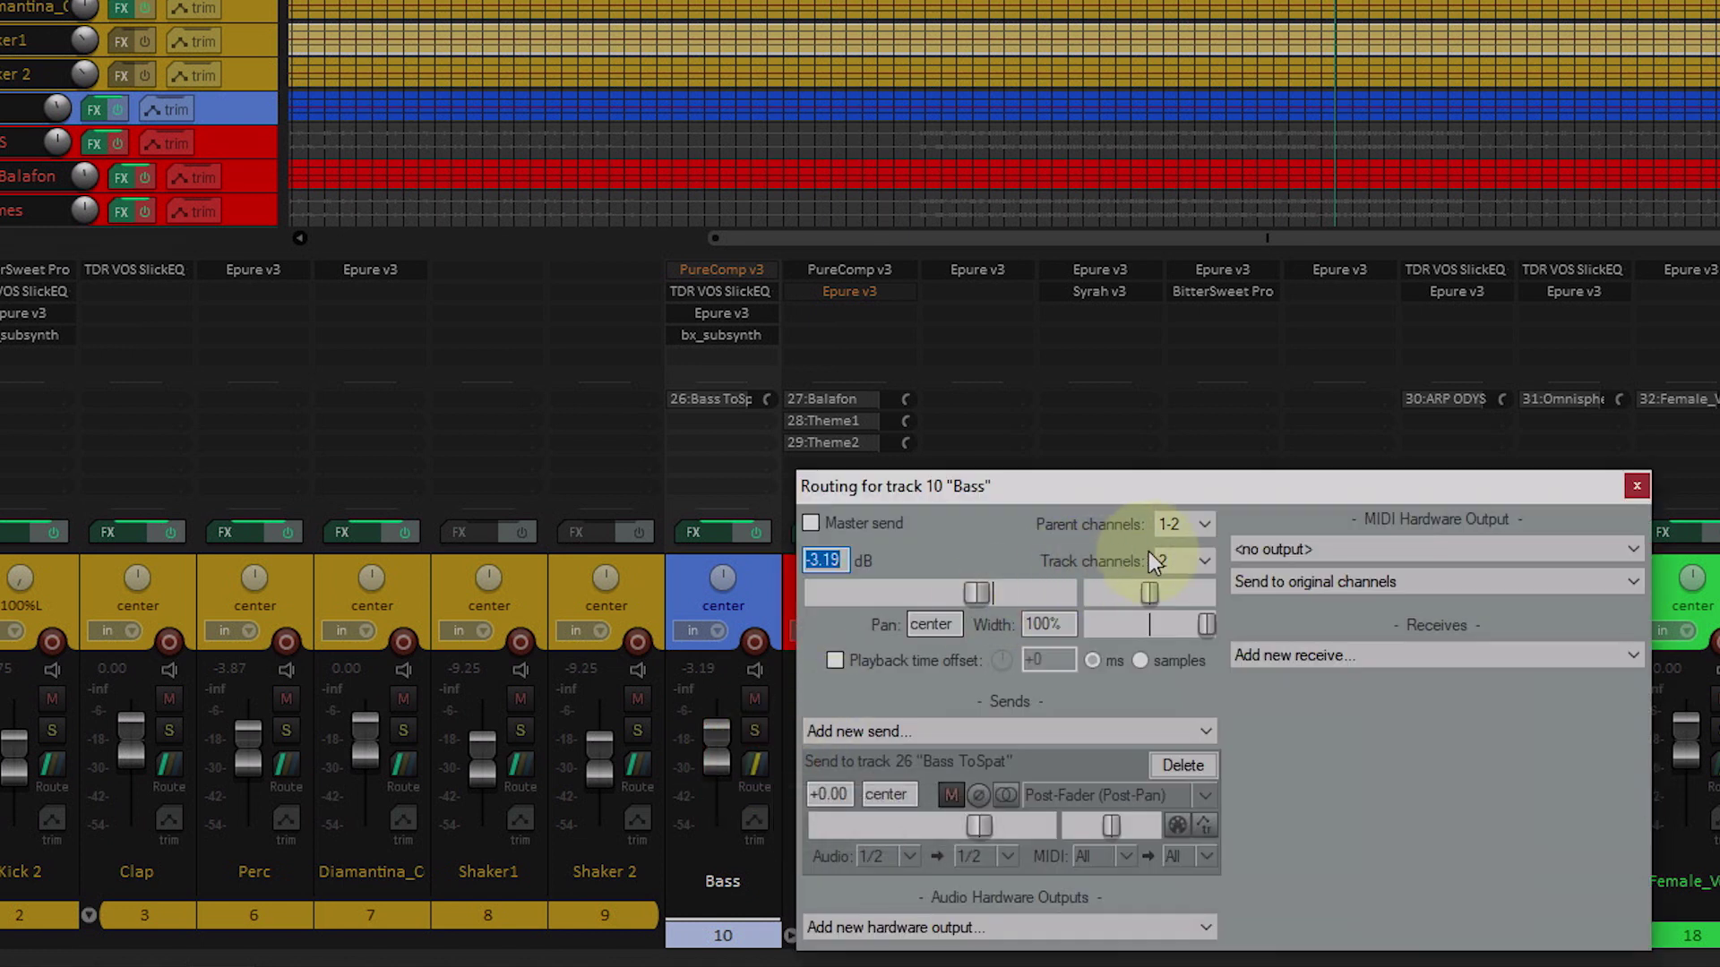
pyautogui.click(1183, 561)
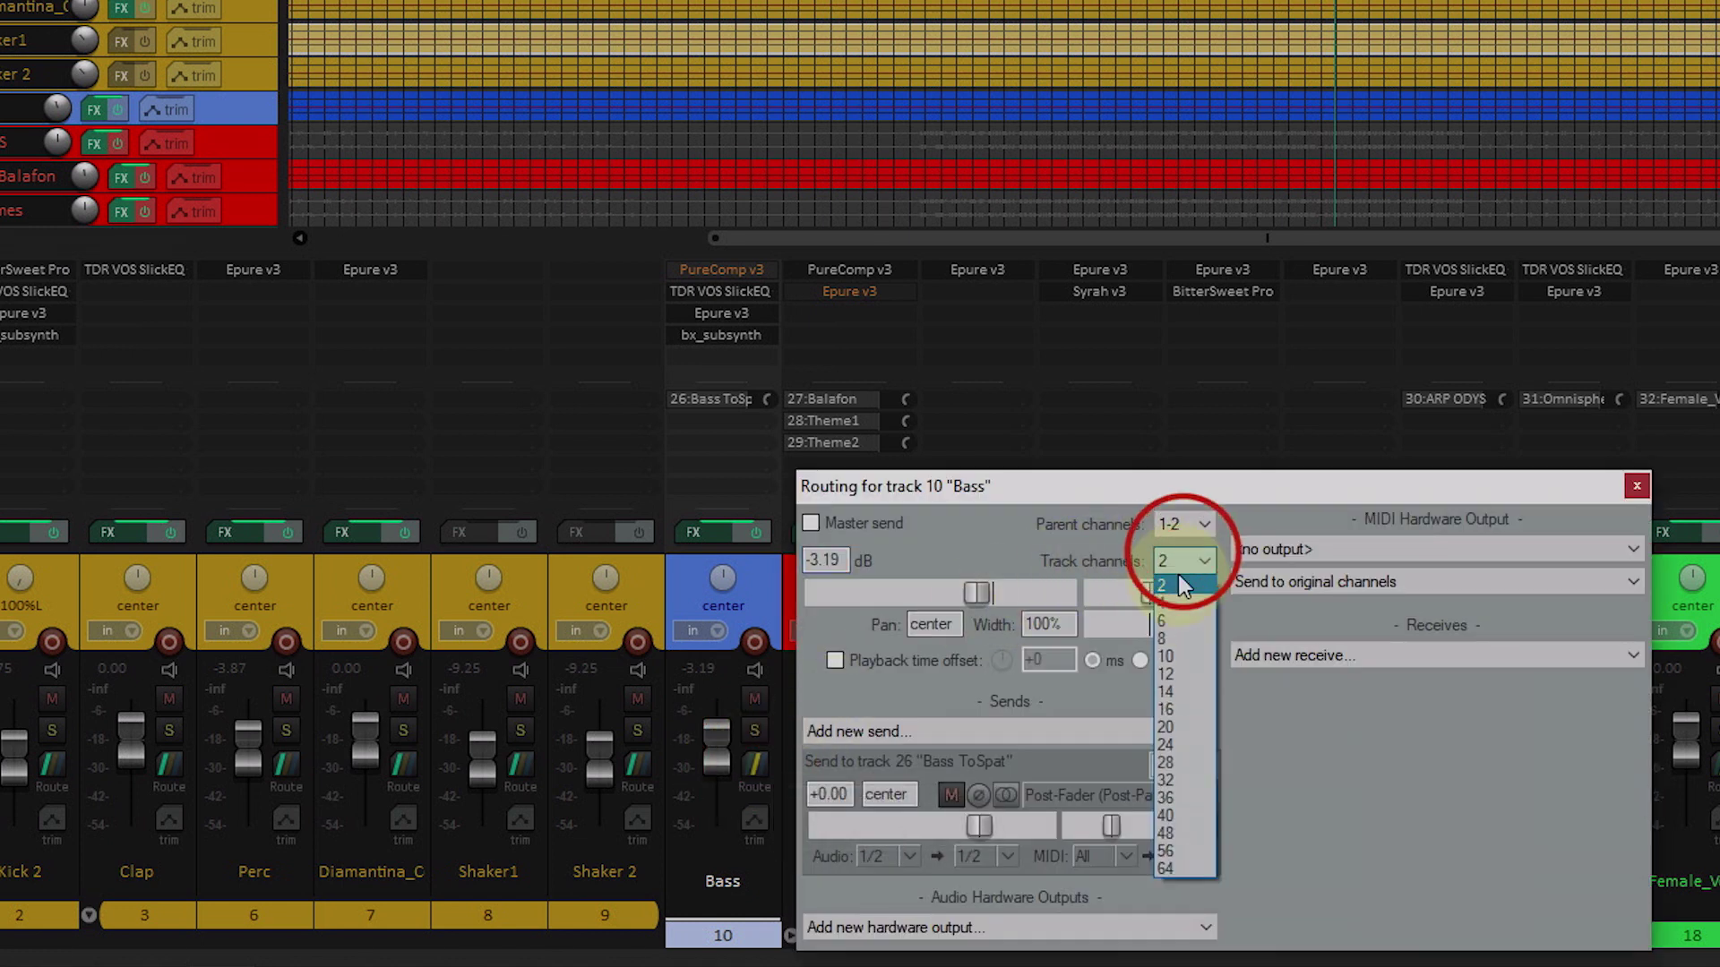
pyautogui.click(1171, 598)
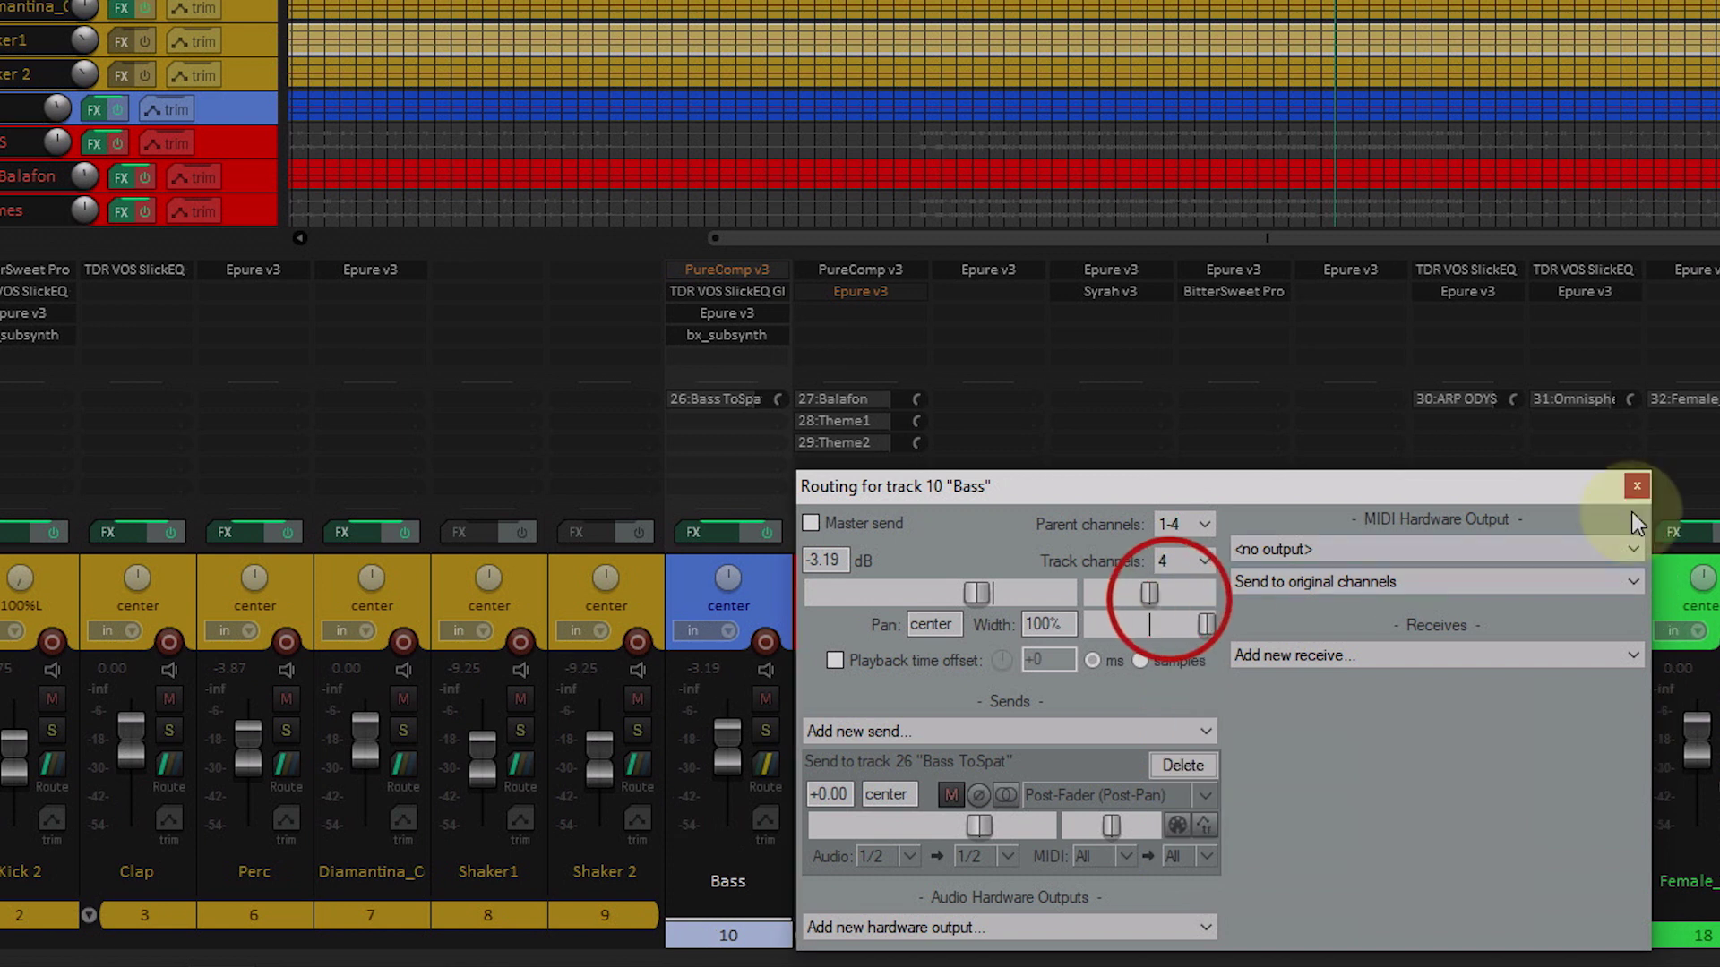
pyautogui.click(1635, 486)
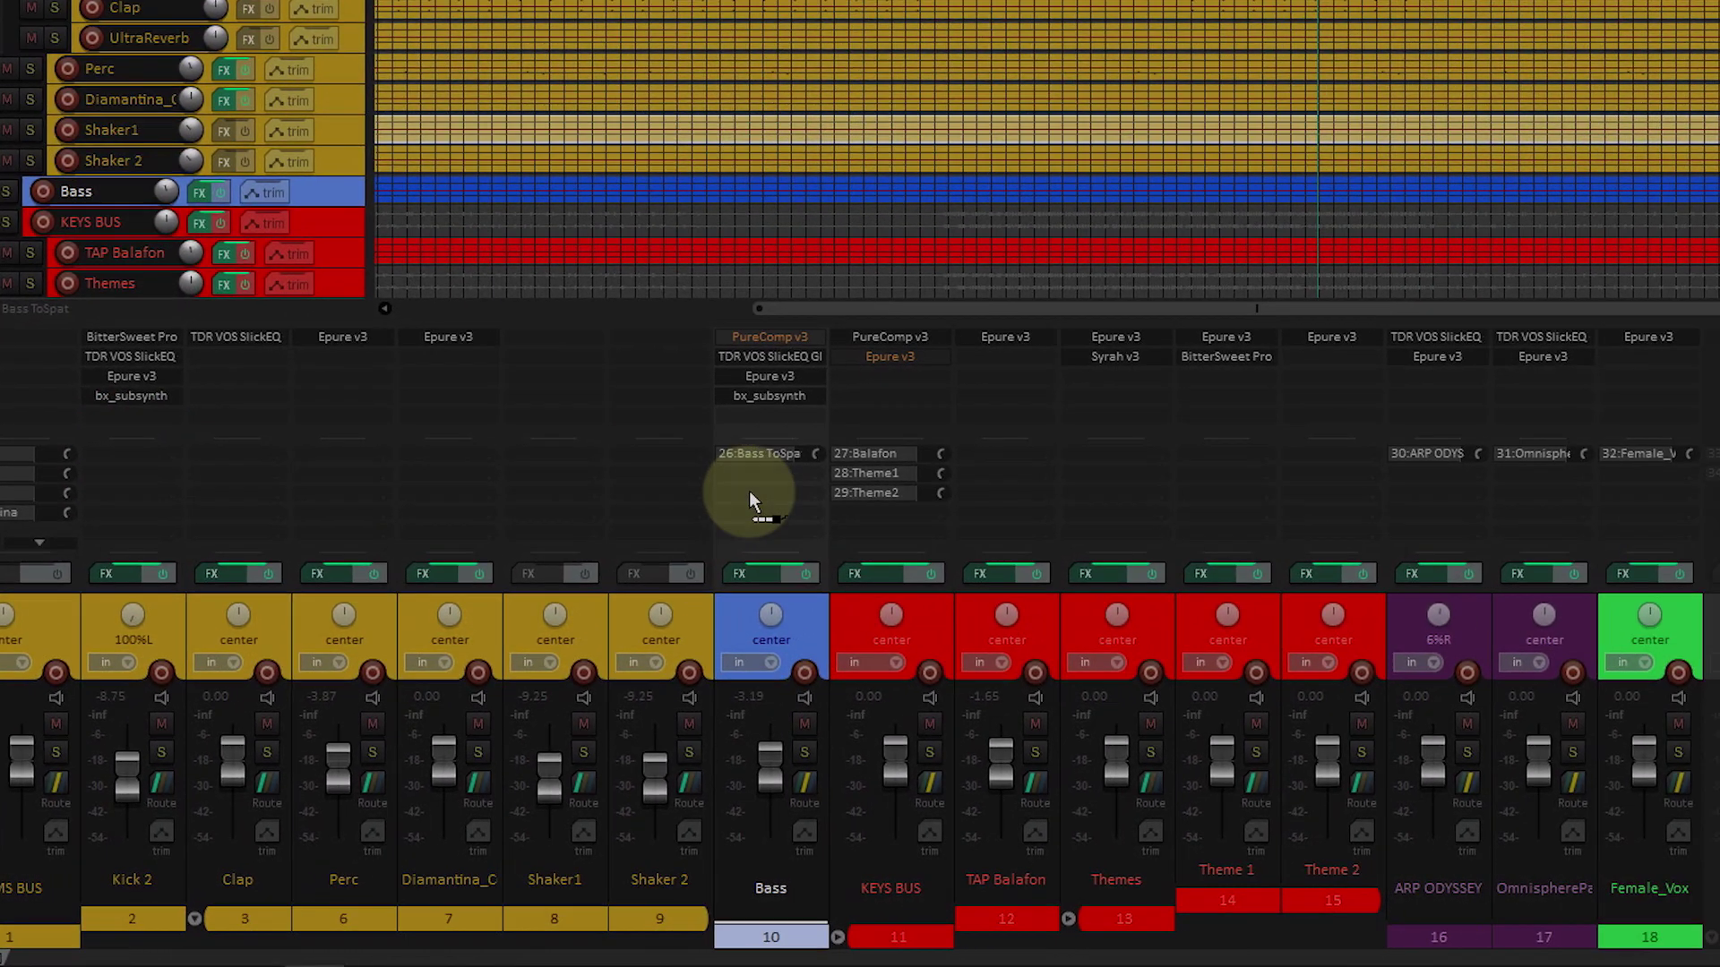
# Step: Retarget the Kick 2 send into Bass from destination channels 1/2 to 3/4
pyautogui.click(764, 492)
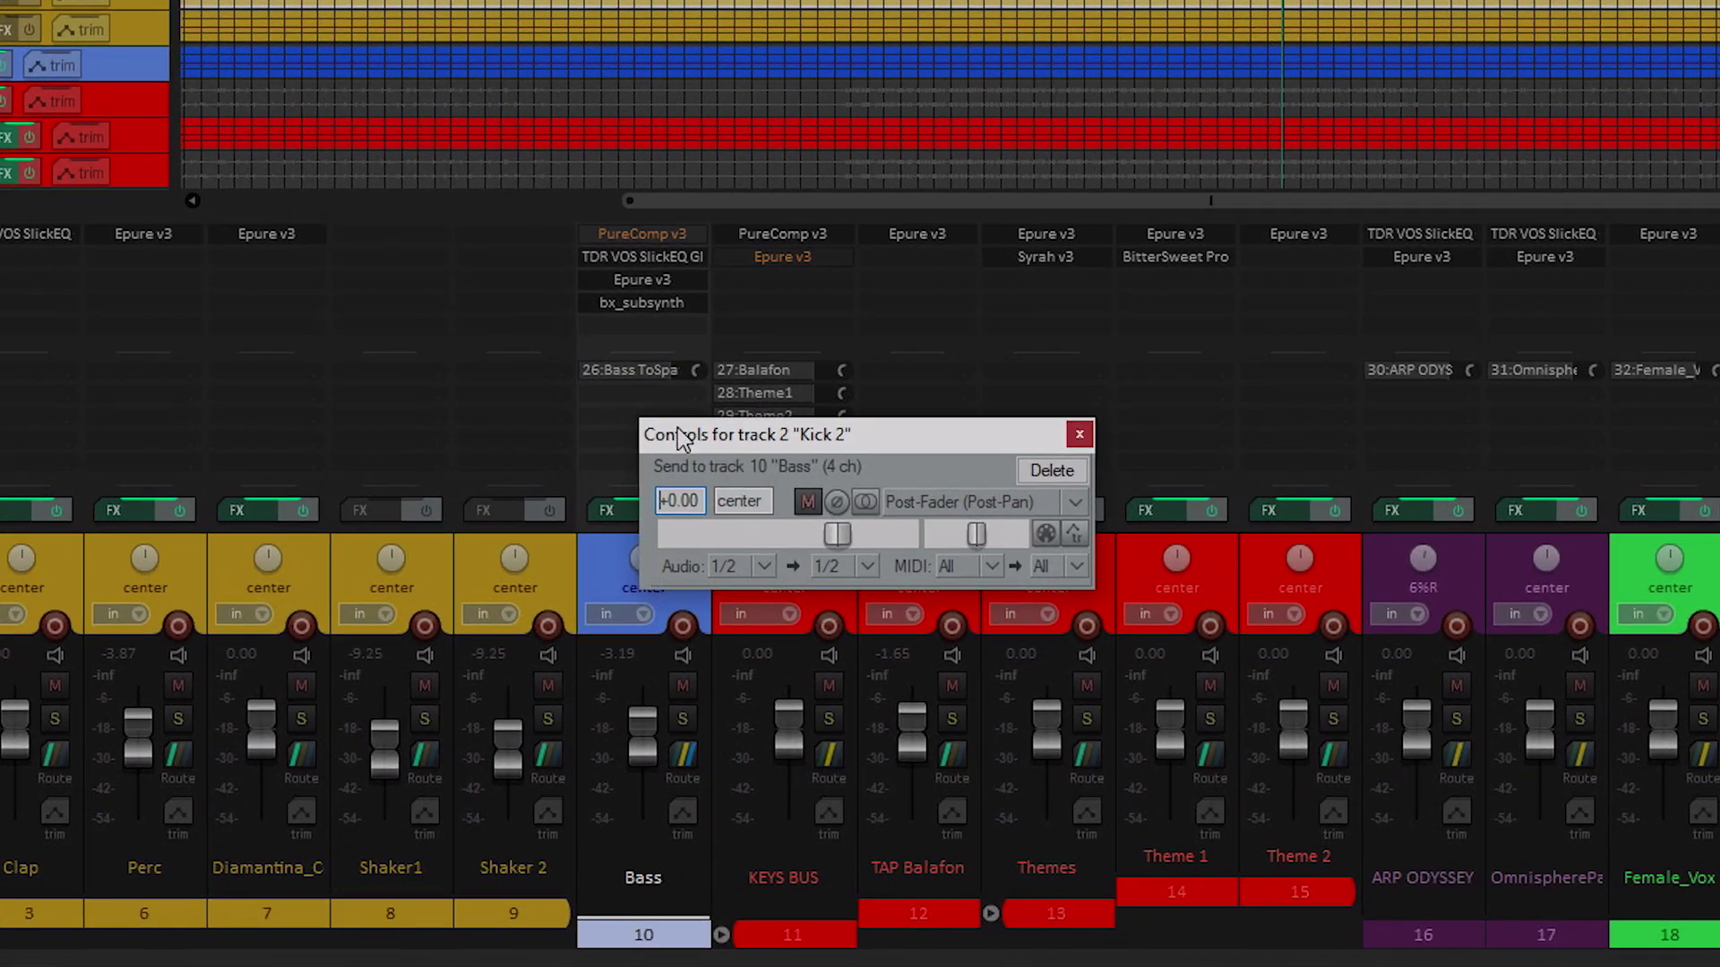
pyautogui.click(830, 562)
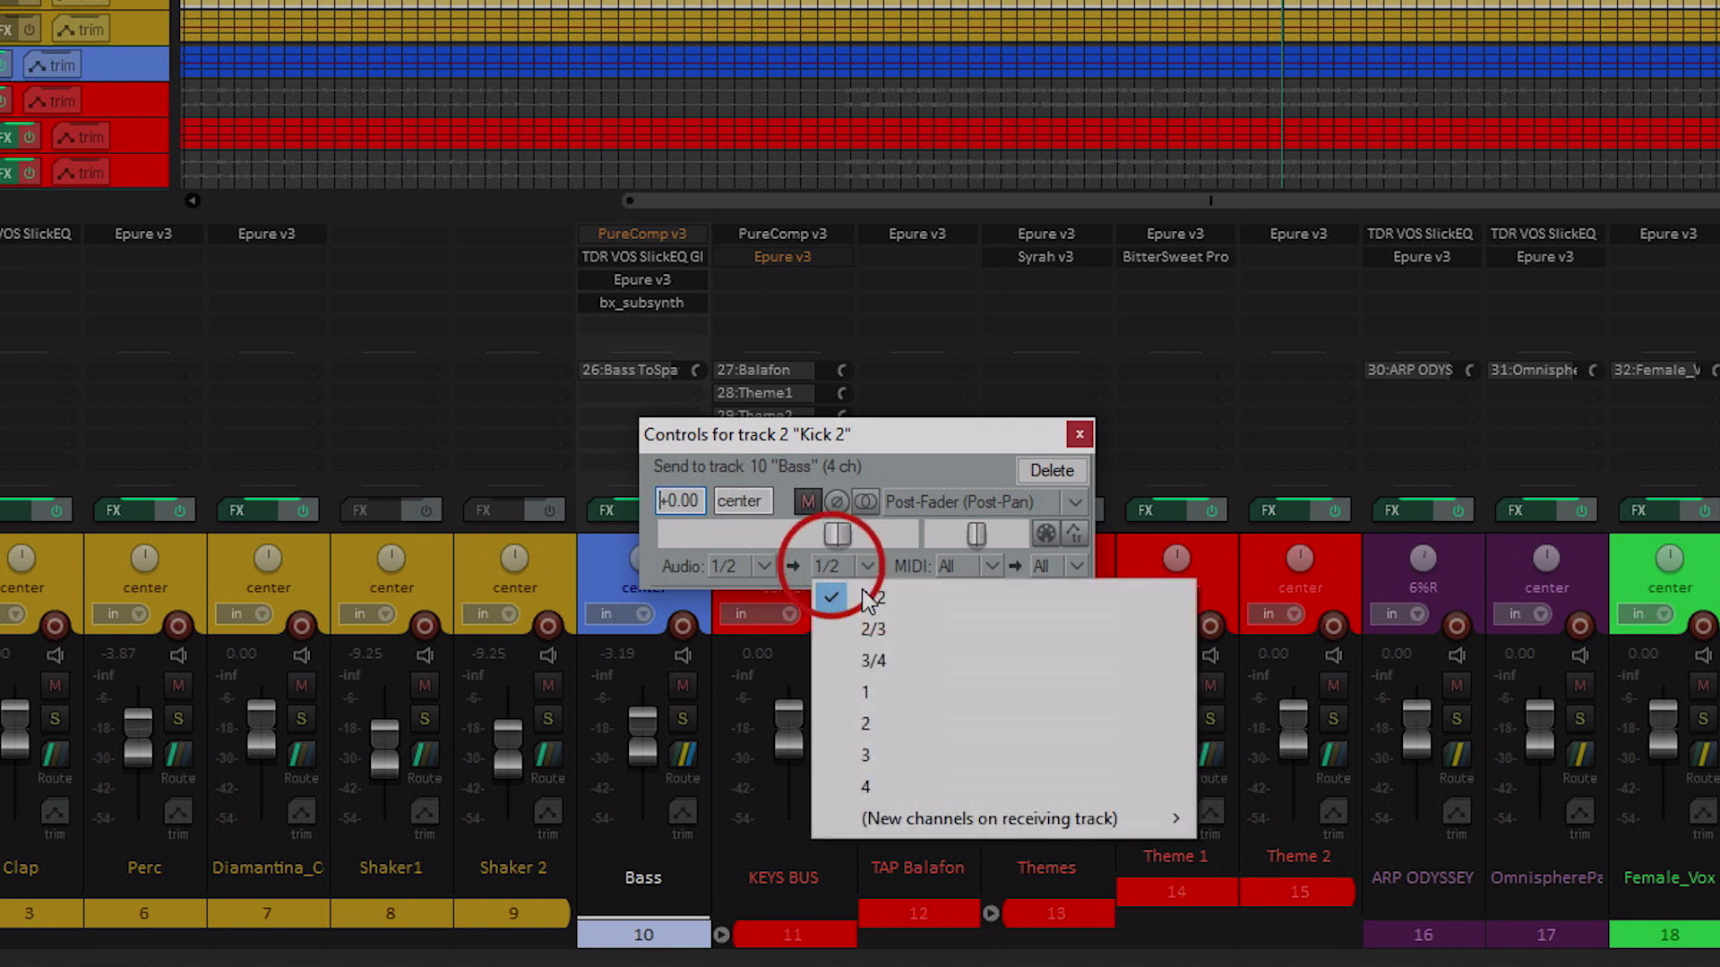
pyautogui.click(876, 665)
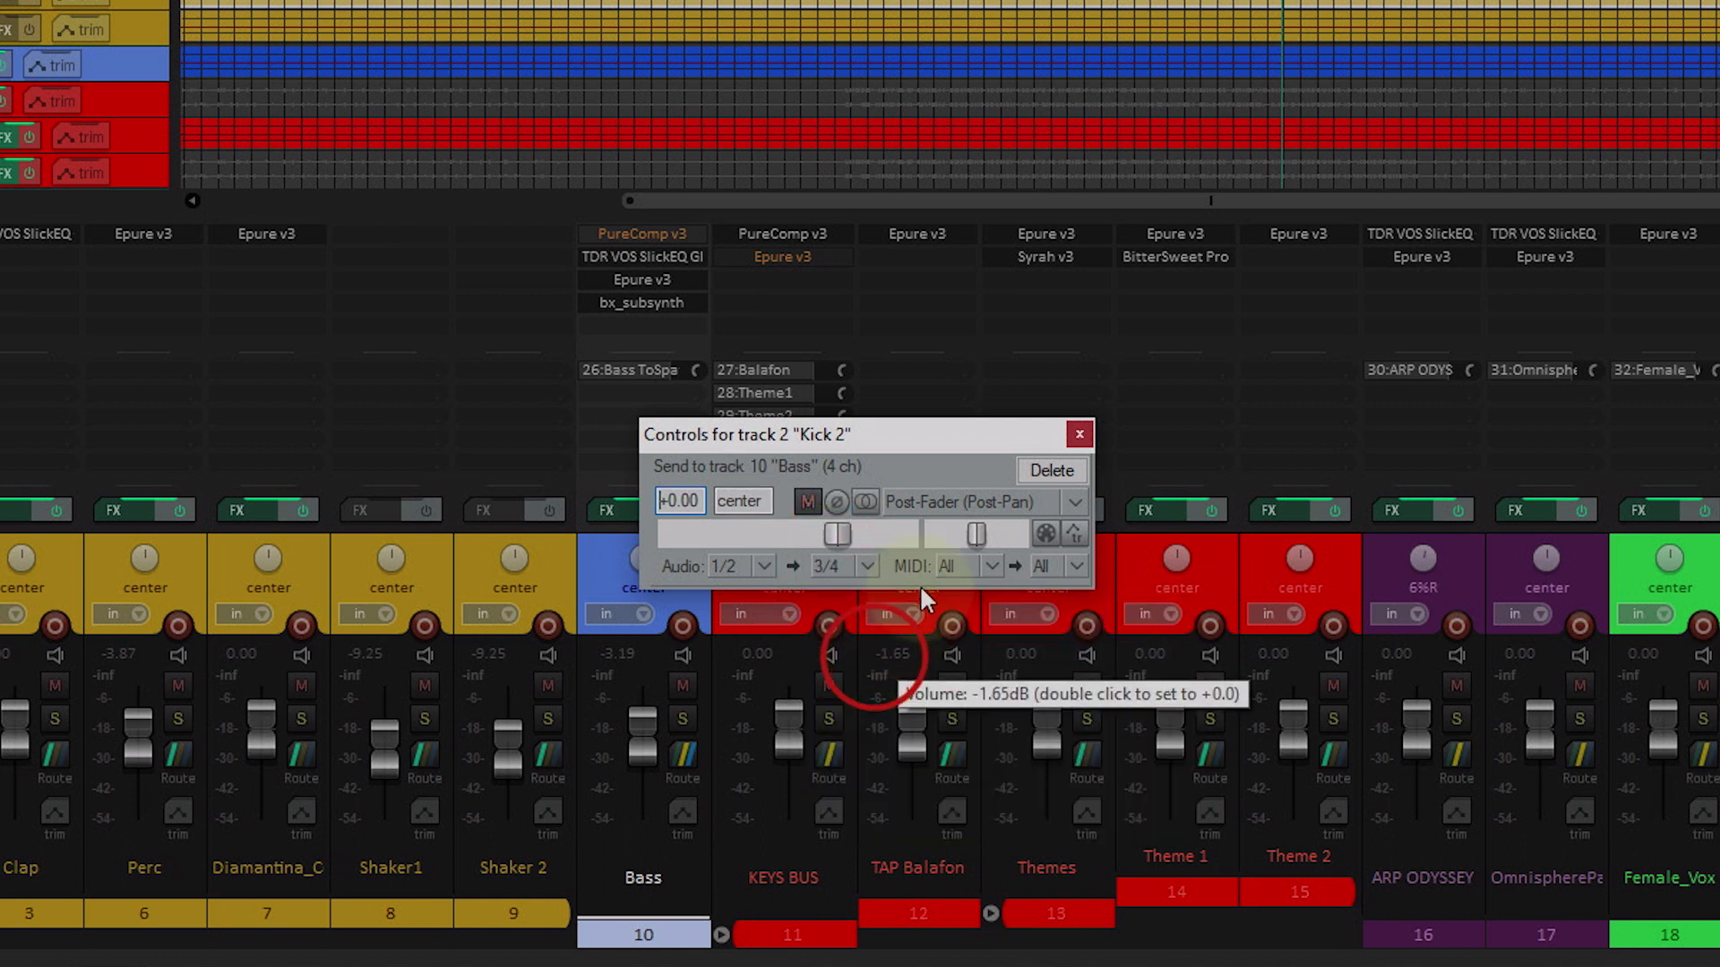
# Step: Re-enable PureComp v3 on Bass and bring up its interface
pyautogui.click(1079, 437)
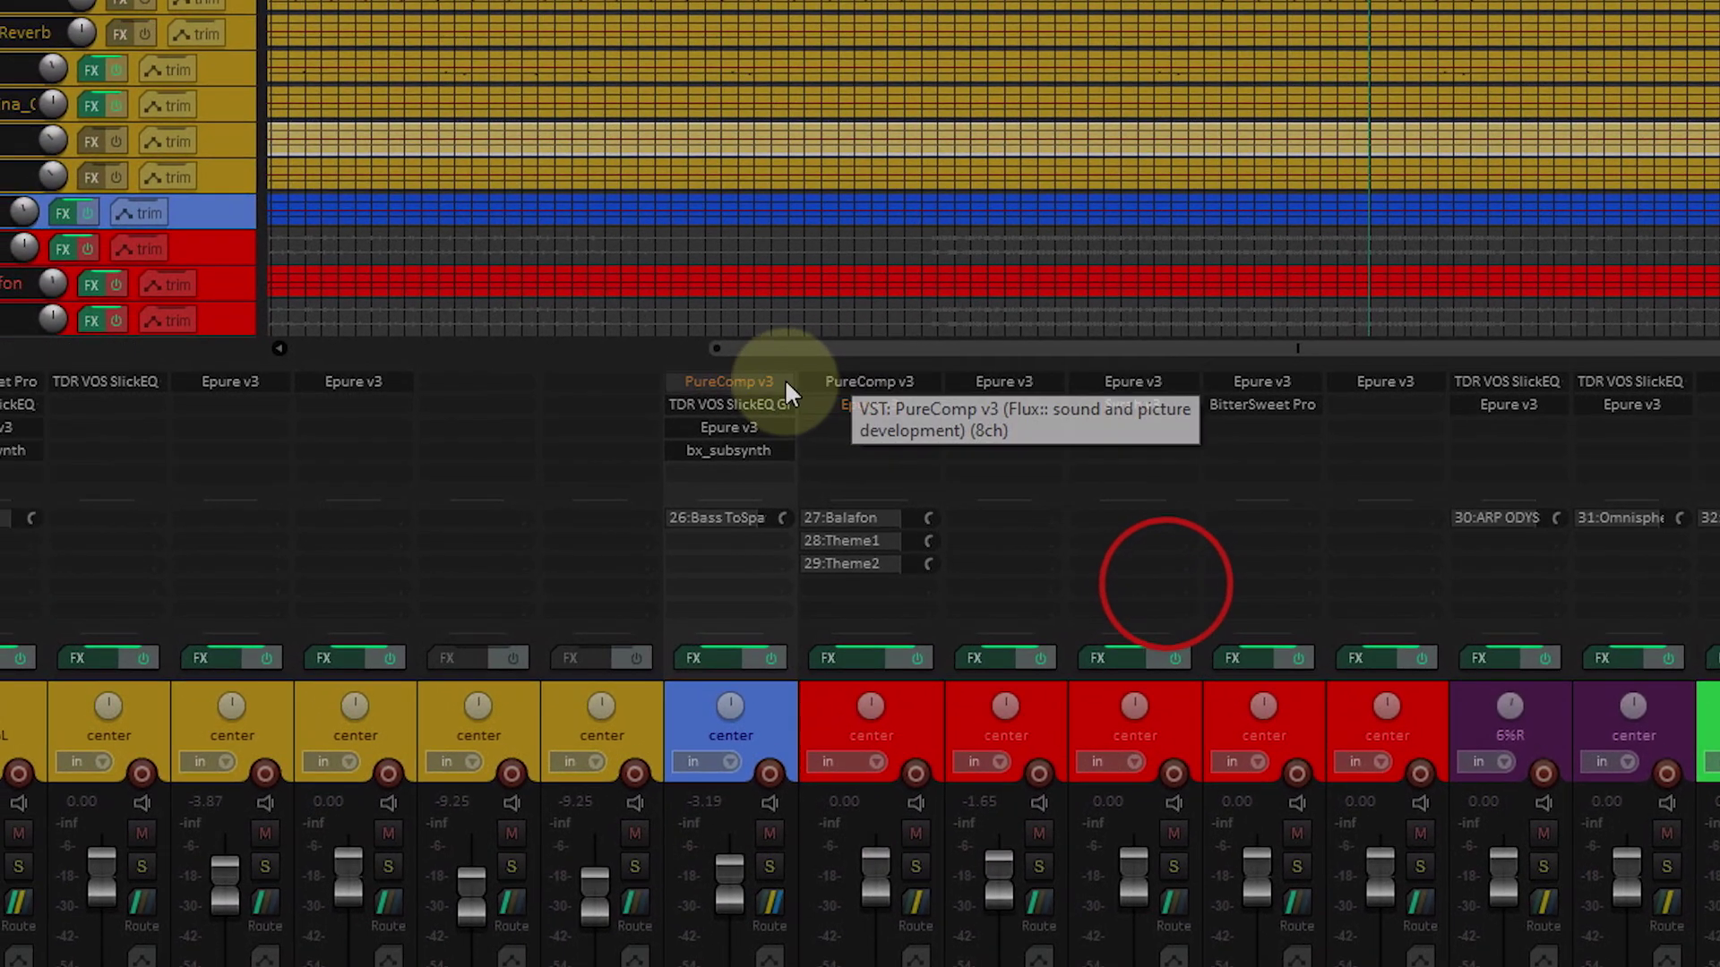
pyautogui.keyDown('ctrl'); pyautogui.click(734, 378); pyautogui.keyUp('ctrl')
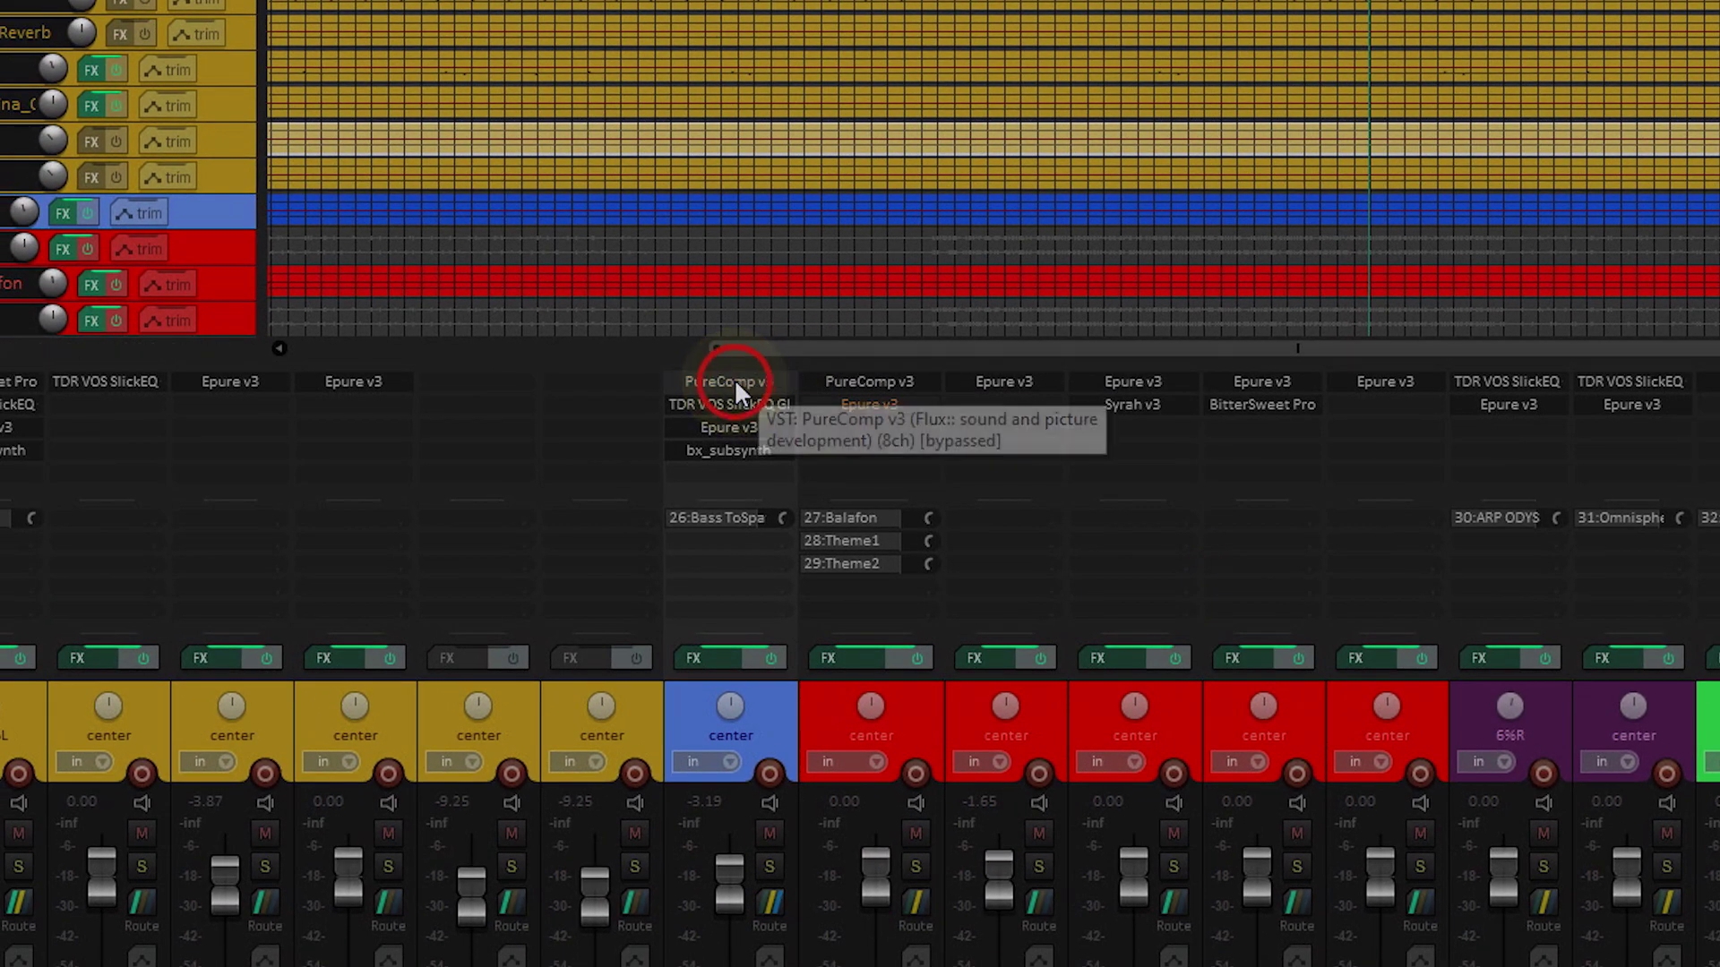
pyautogui.click(671, 436)
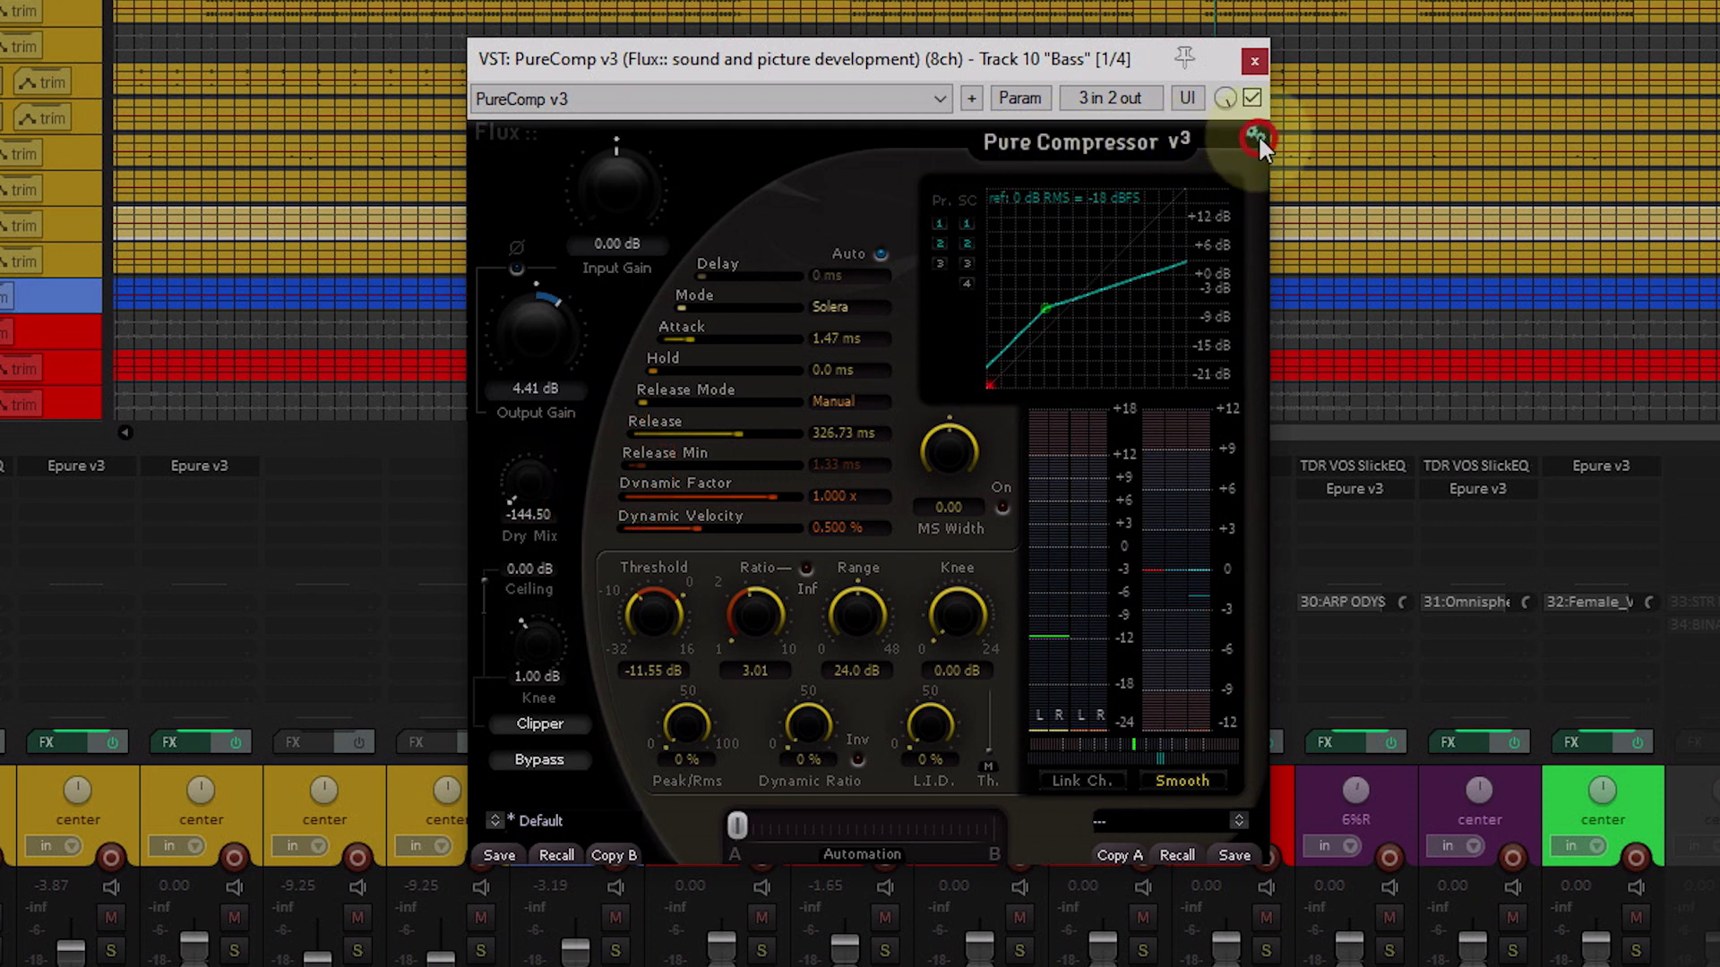
# Step: Set the compressor's Main Setup Config to 3 Inputs > 3 Outputs
pyautogui.click(1255, 135)
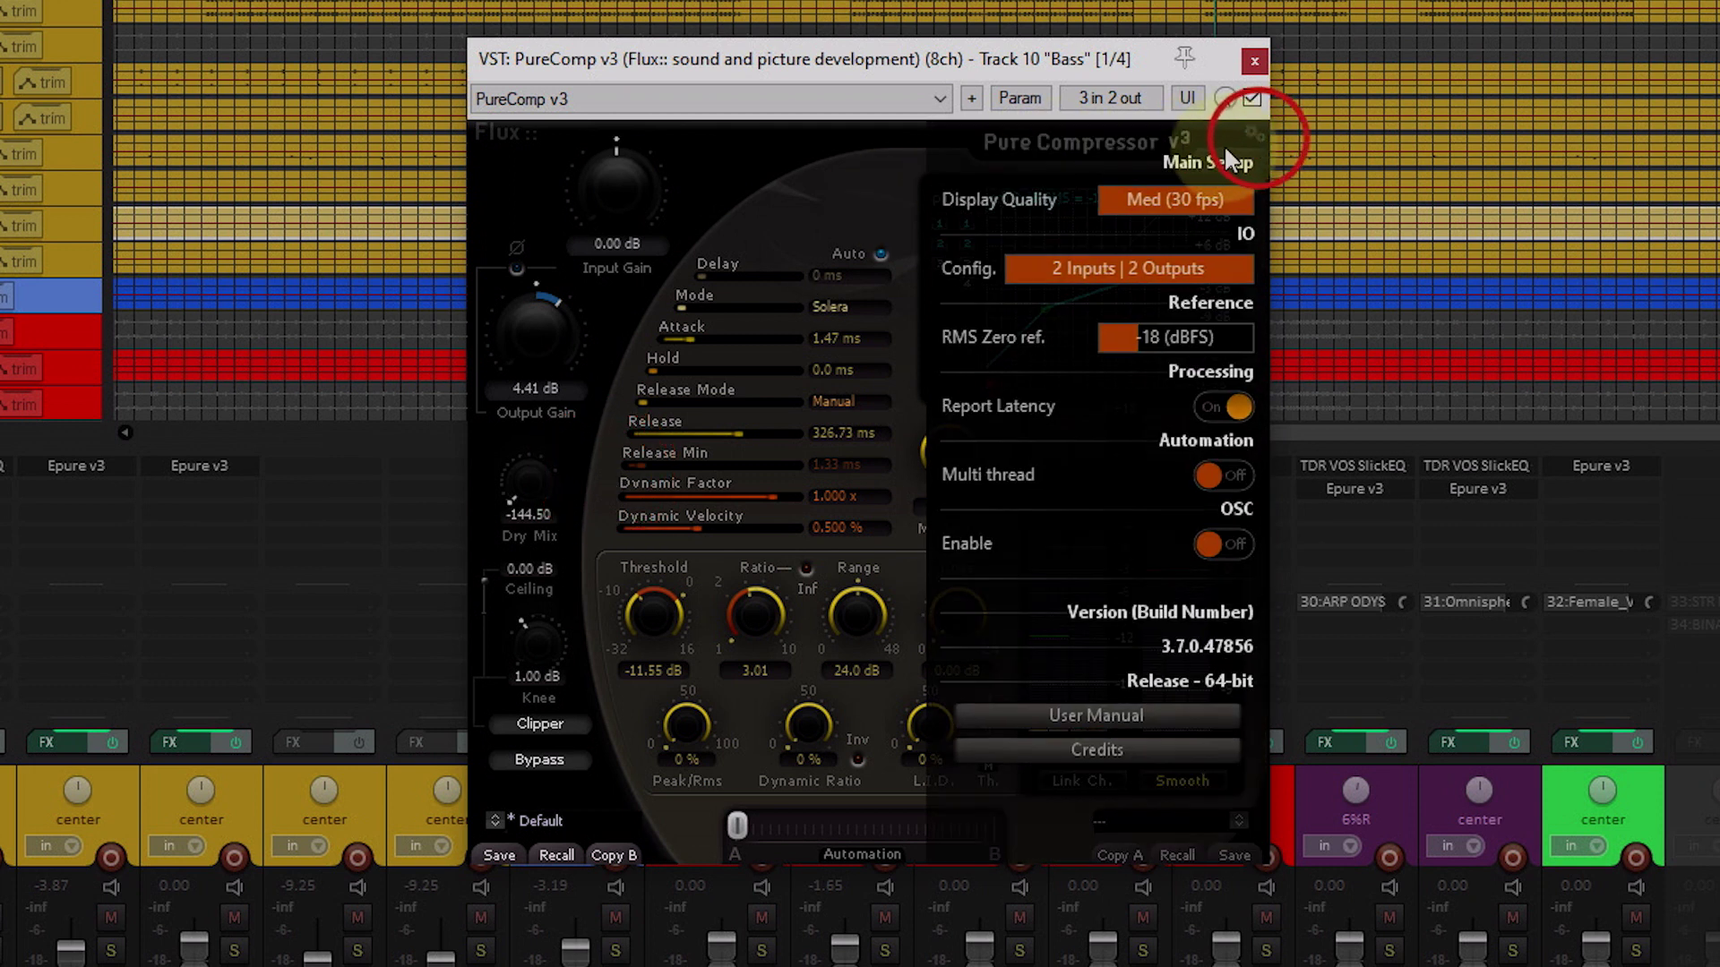
pyautogui.click(1090, 266)
pyautogui.moveTo(1158, 344)
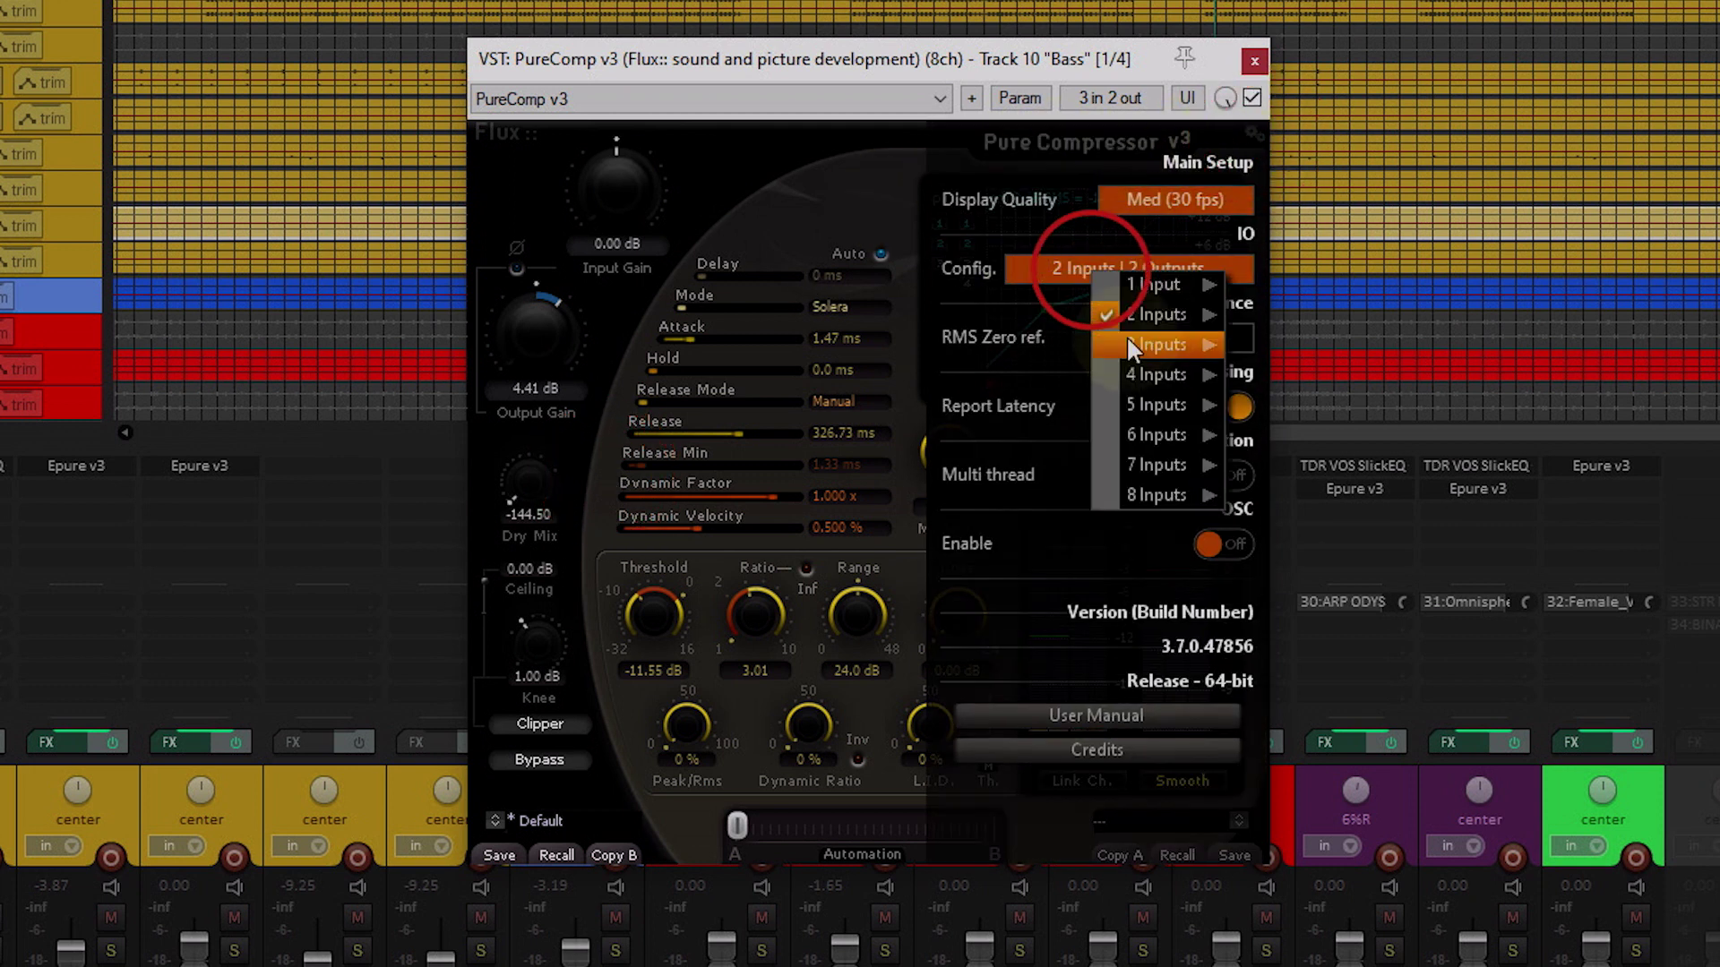
pyautogui.click(1064, 343)
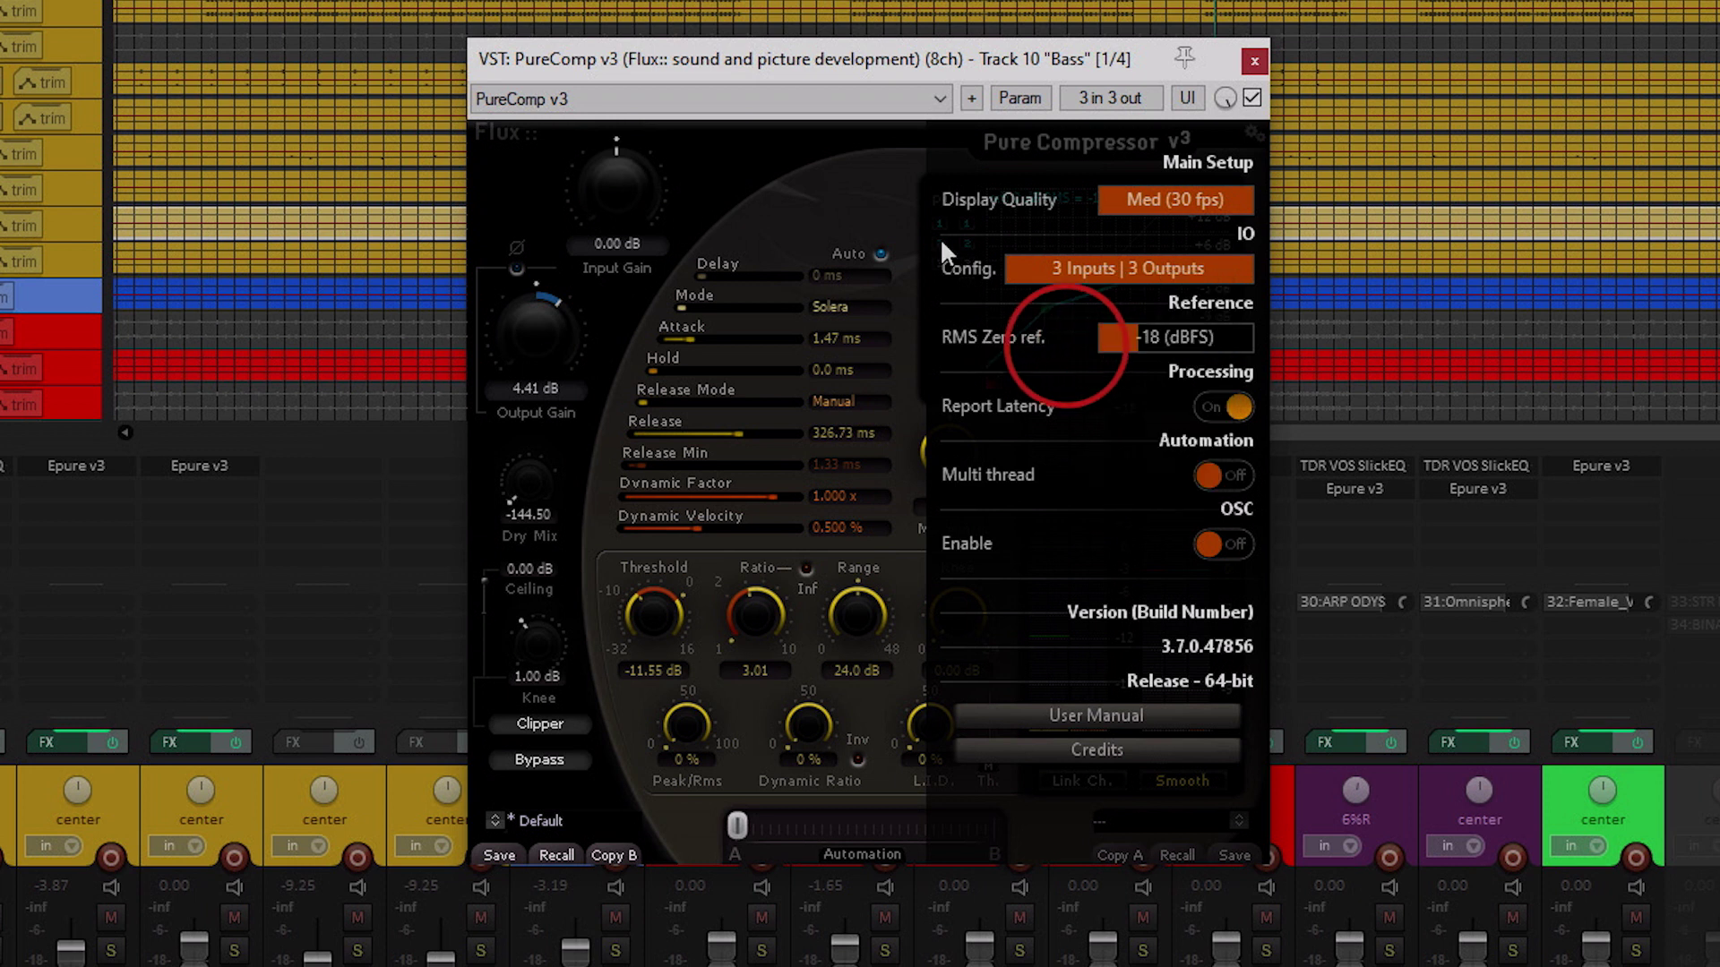
pyautogui.click(849, 158)
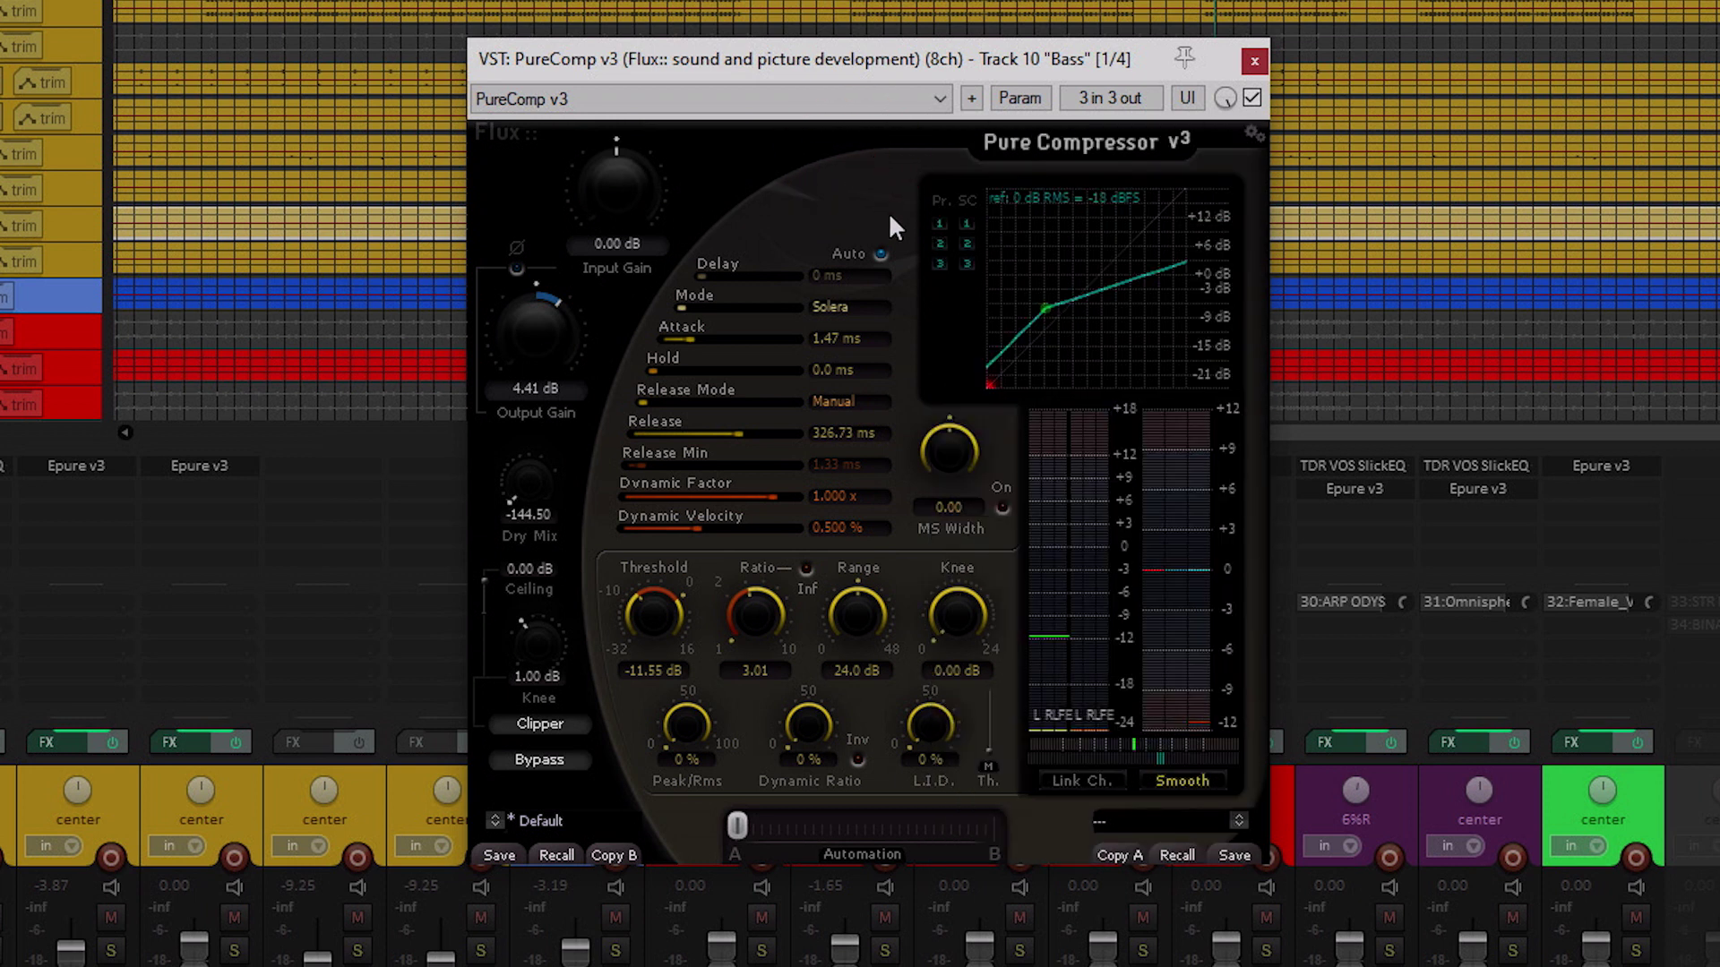
# Step: Turn off Pr. 3, SC 1 and SC 2 so channel 3 keys channels 1–2, and enable Link Ch
pyautogui.click(934, 261)
pyautogui.click(964, 238)
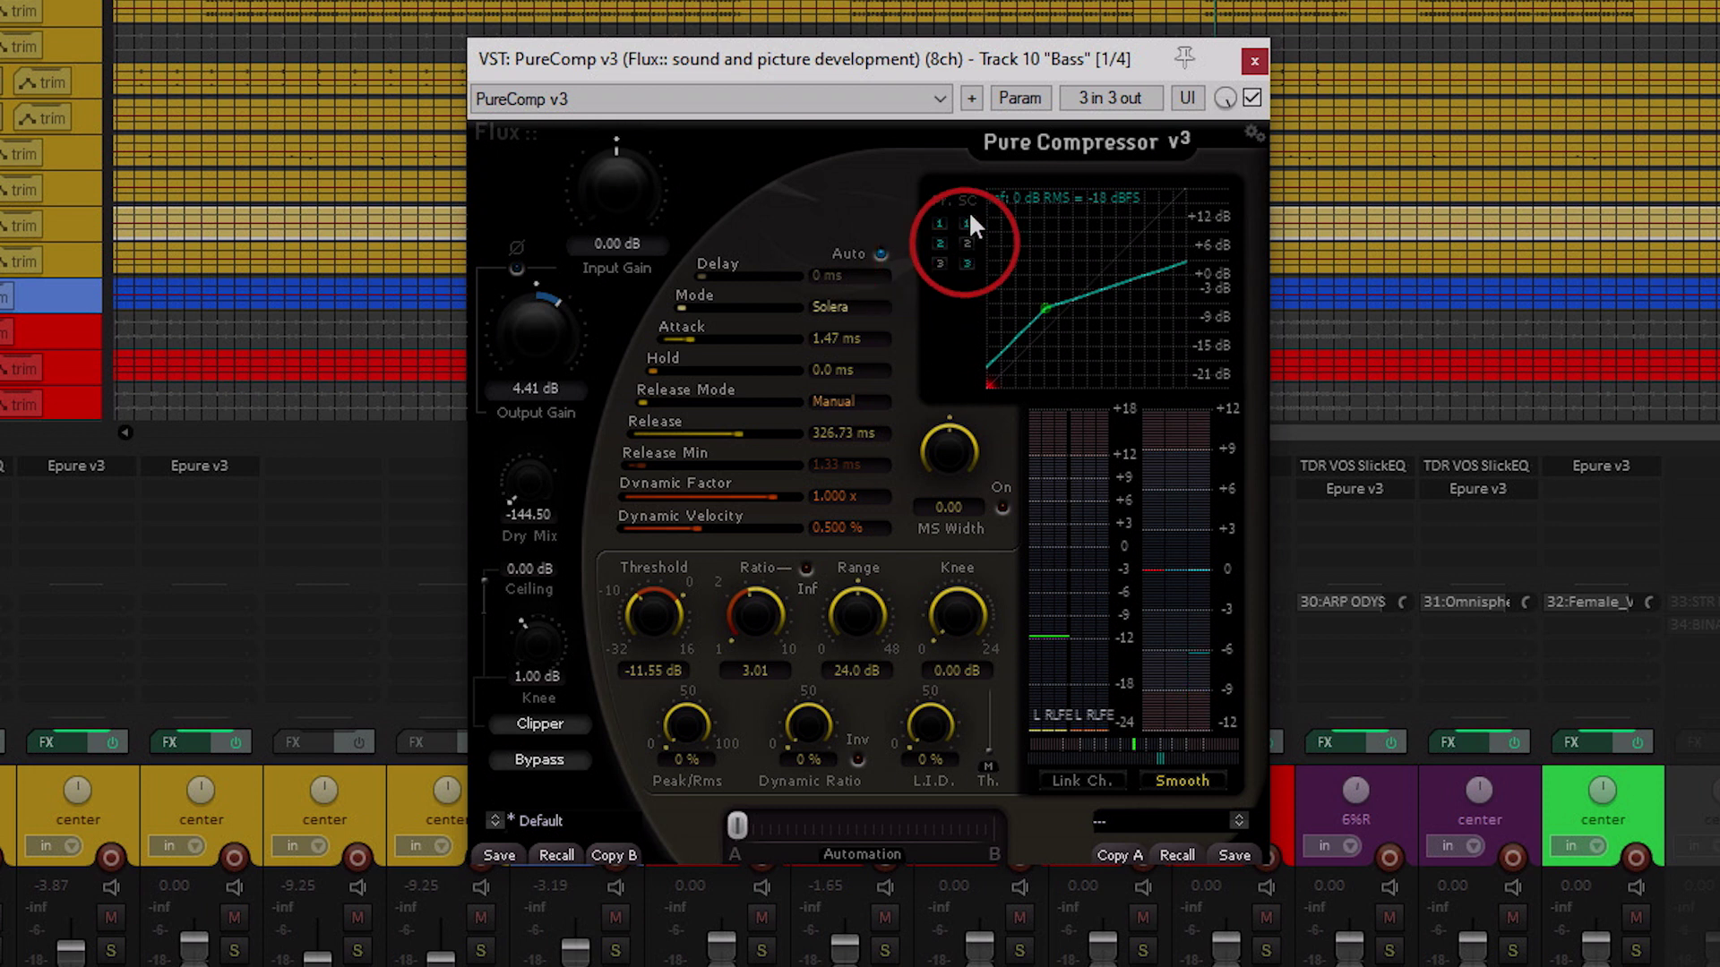
pyautogui.click(968, 218)
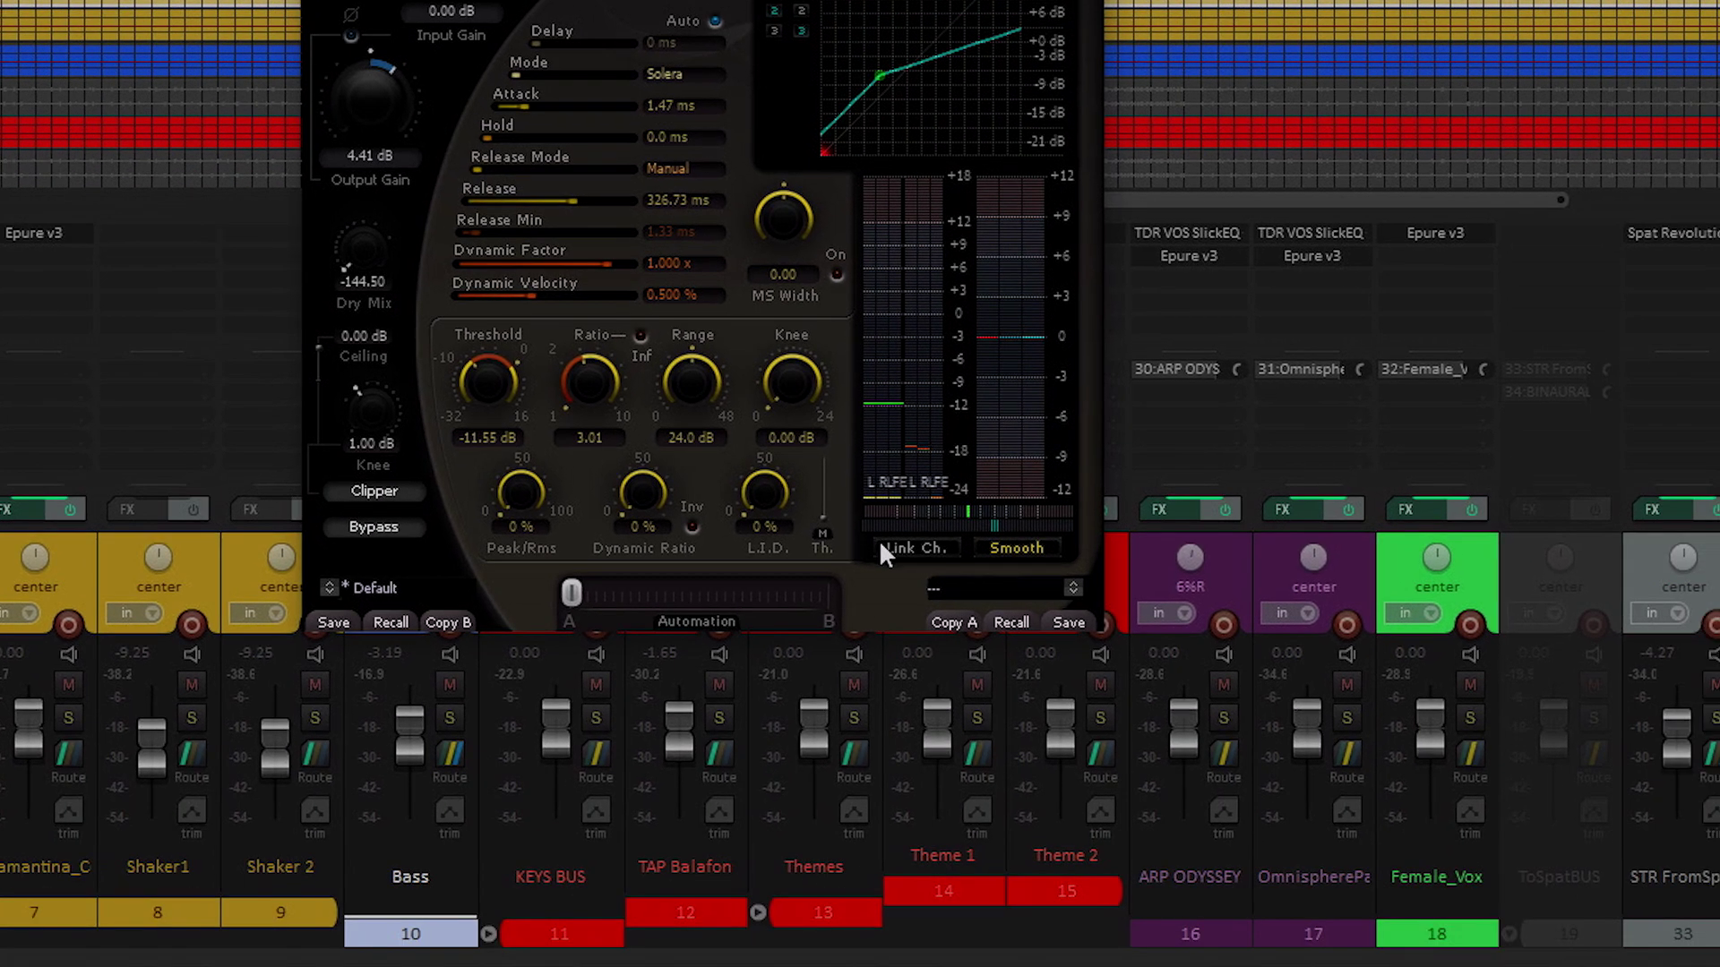
pyautogui.click(882, 548)
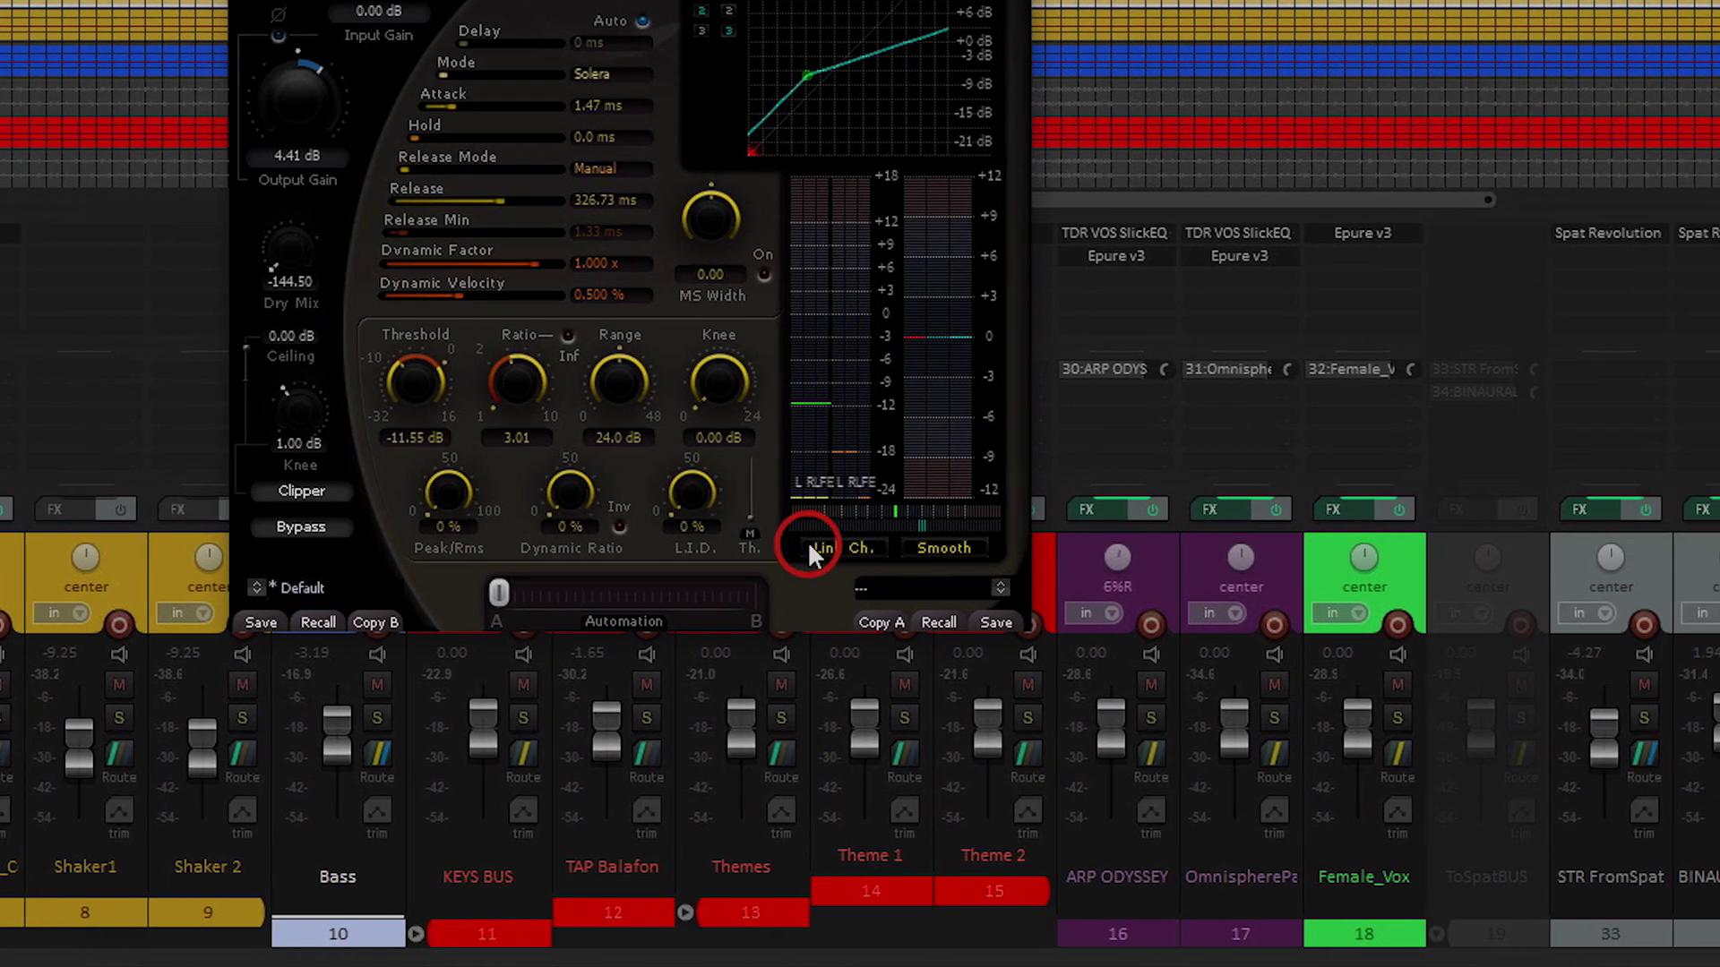
pyautogui.click(1269, 716)
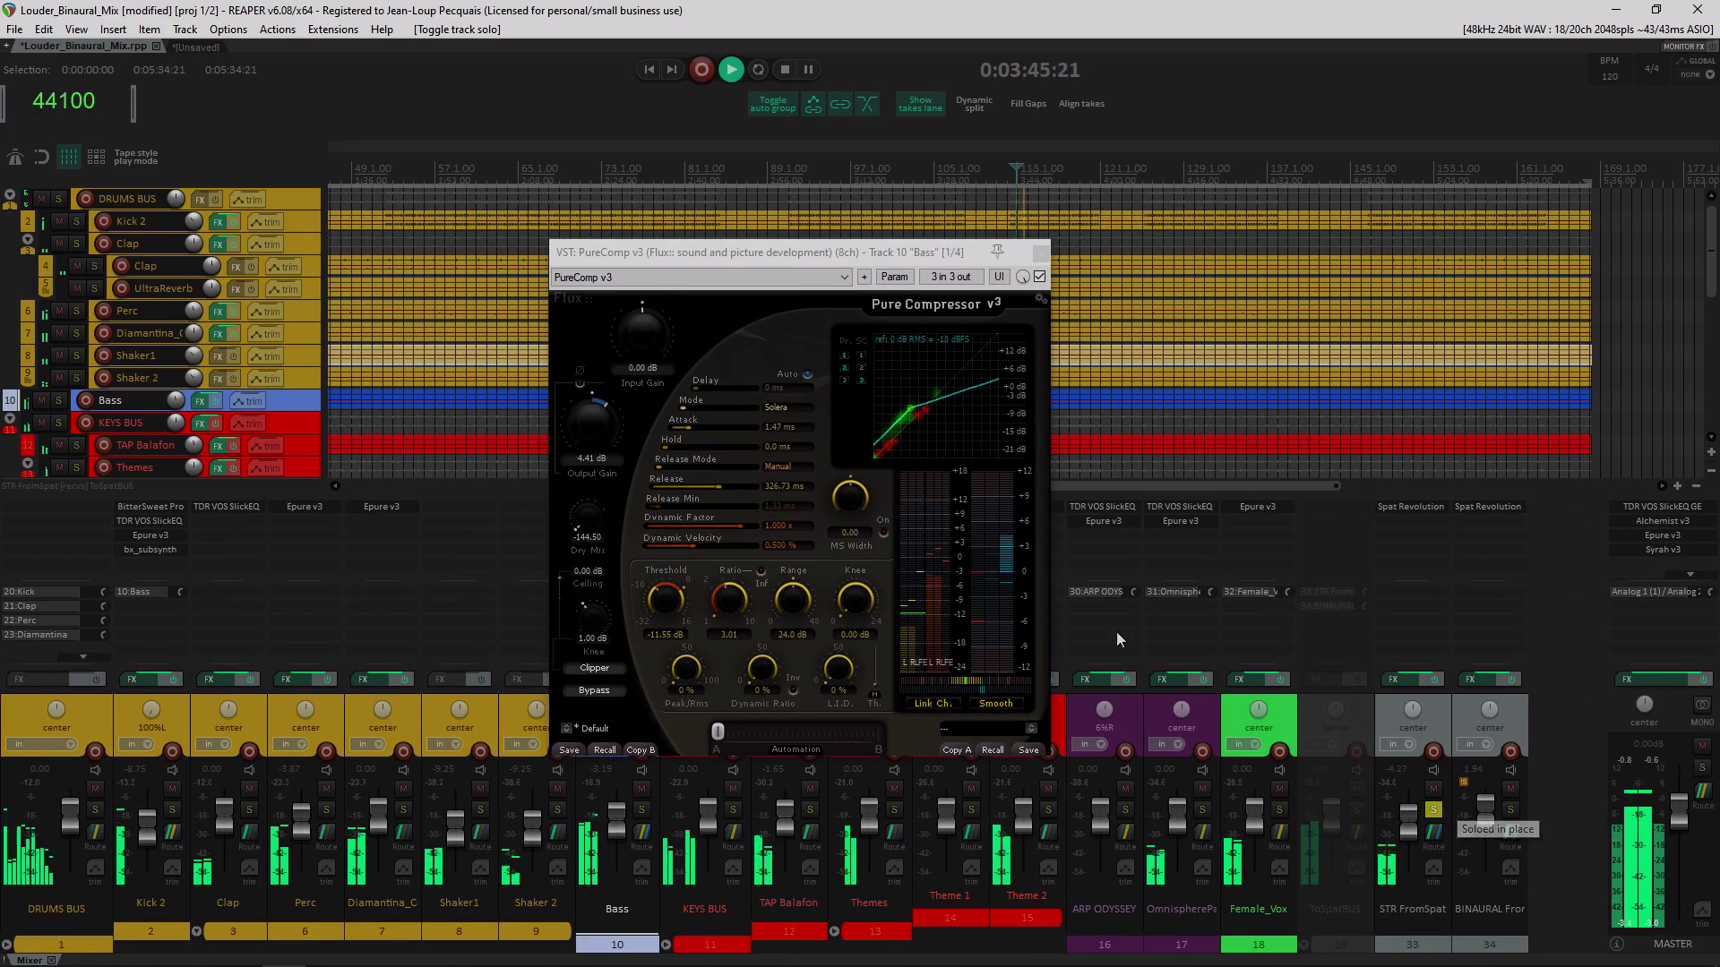
pyautogui.click(1039, 278)
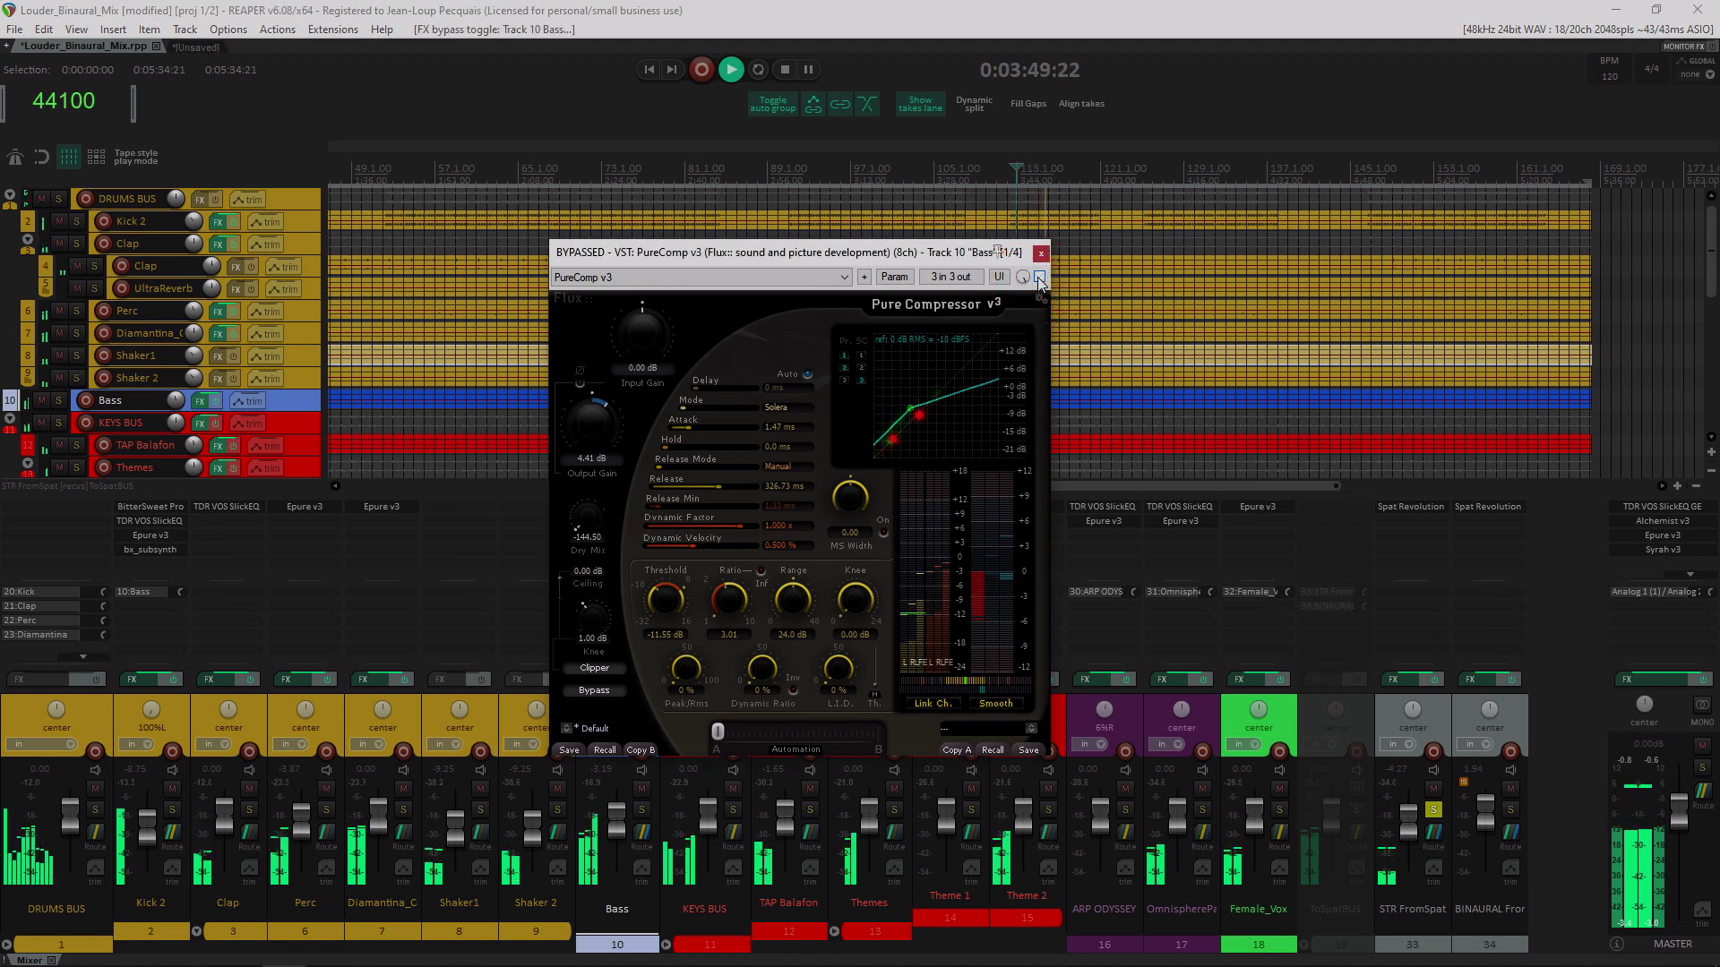
pyautogui.click(1038, 278)
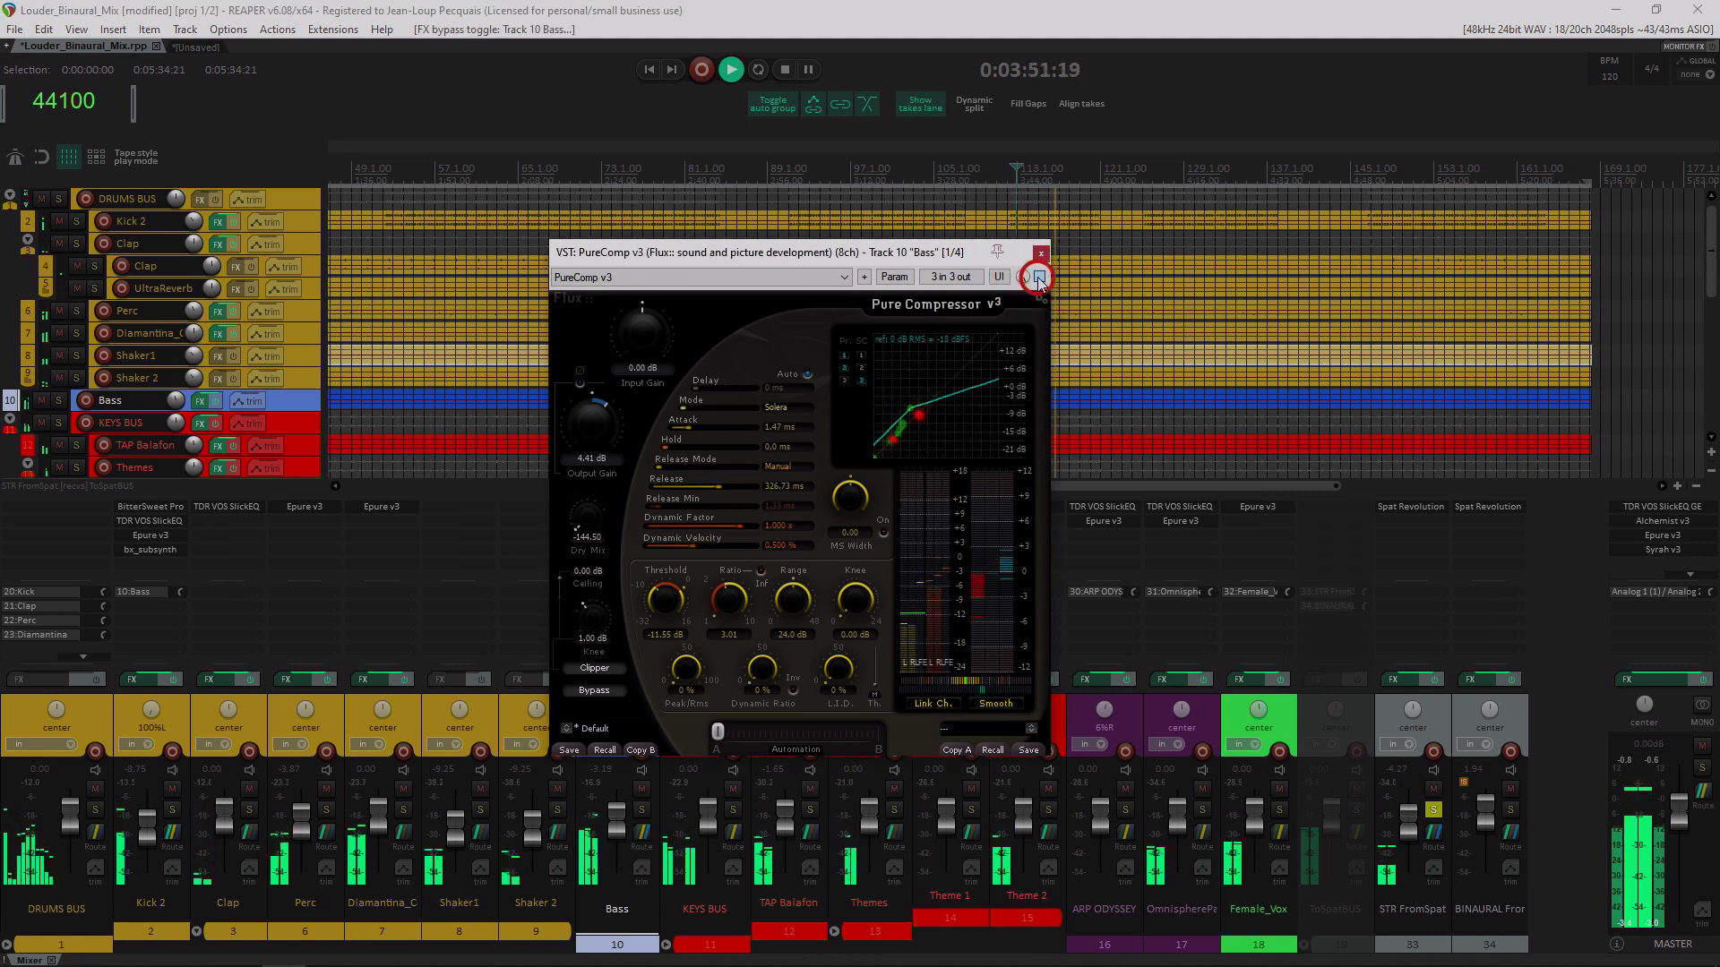